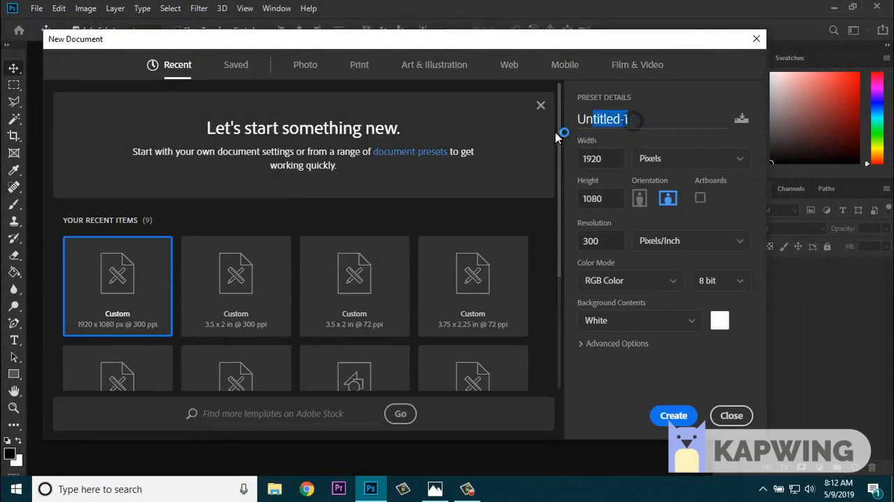
# - Name the new document "Print Ready Business Card Design" and size it 3.5 inches wide by 2 inches high
pyautogui.write('Print Ready Business Car')
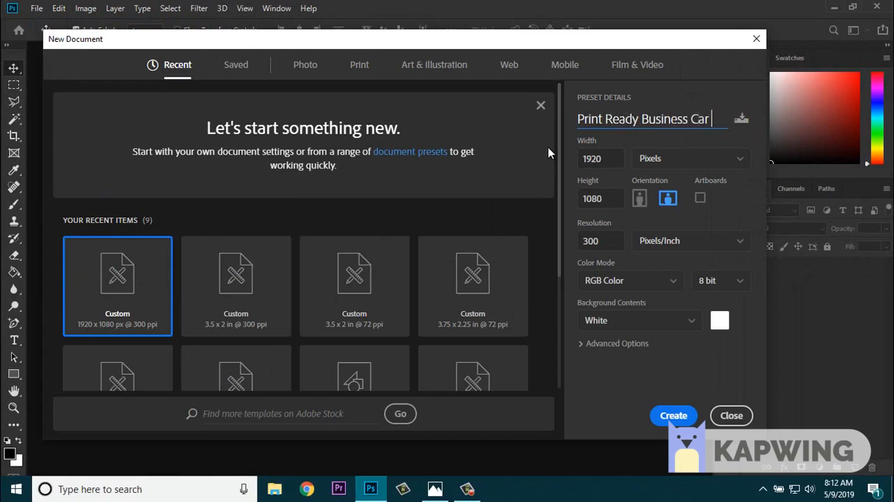
pyautogui.write('d Design')
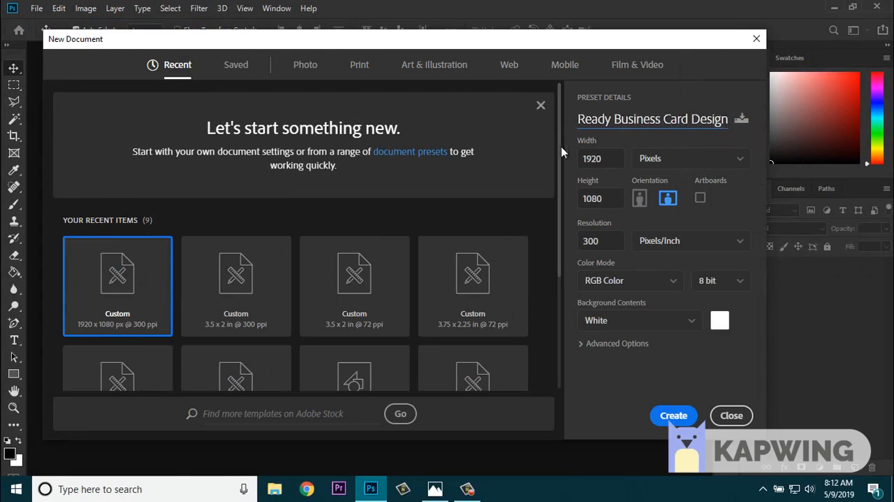
pyautogui.click(662, 162)
pyautogui.click(660, 201)
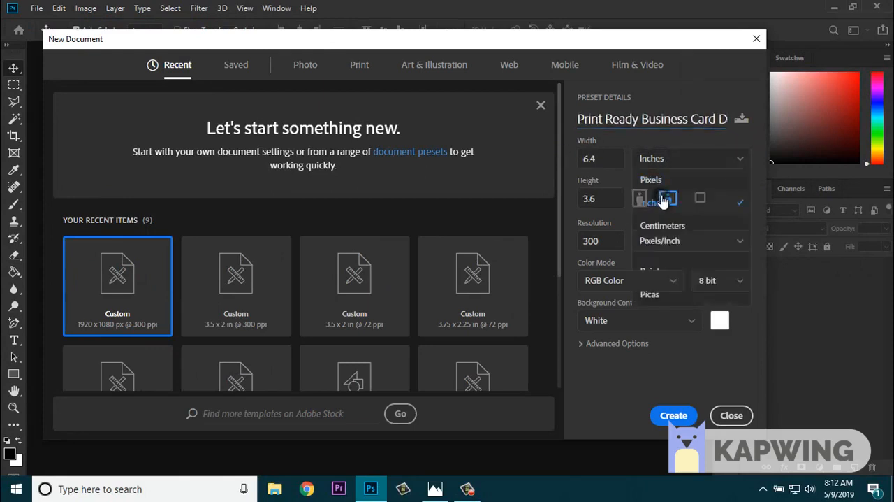
pyautogui.moveTo(598, 161); pyautogui.dragTo(569, 167)
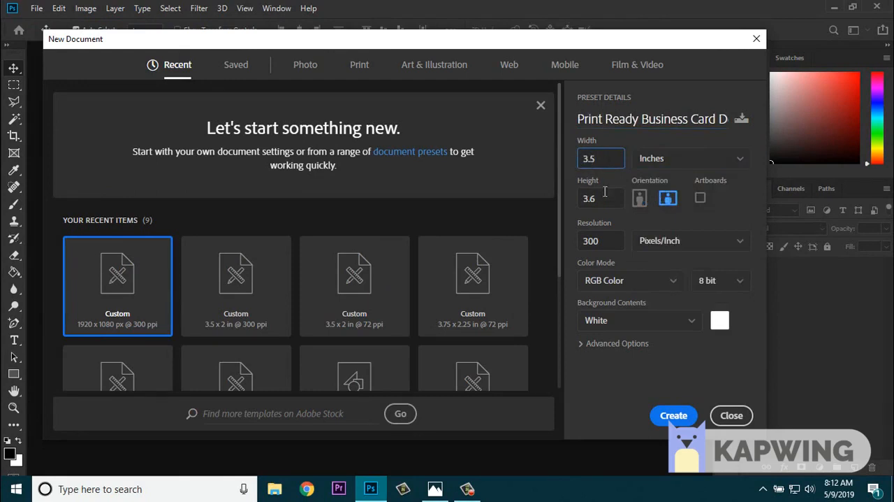
pyautogui.press('Tab')
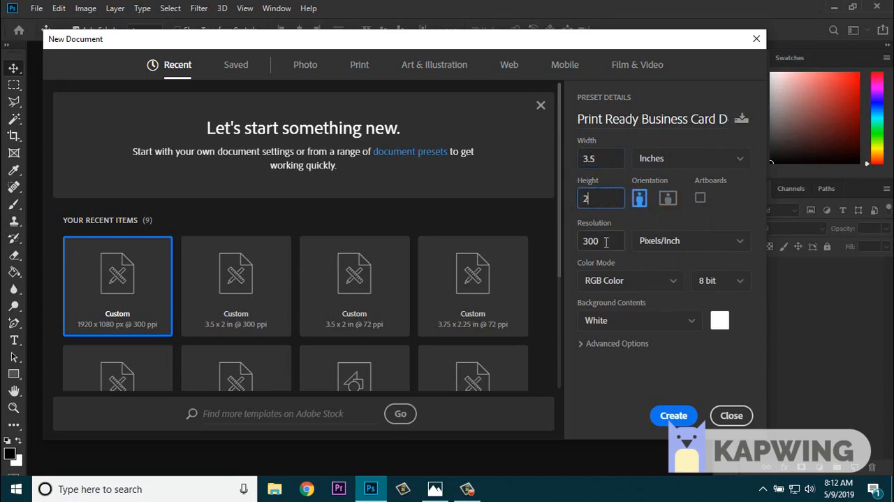
# - Set the new document's color mode to CMYK Color and create it
pyautogui.click(625, 280)
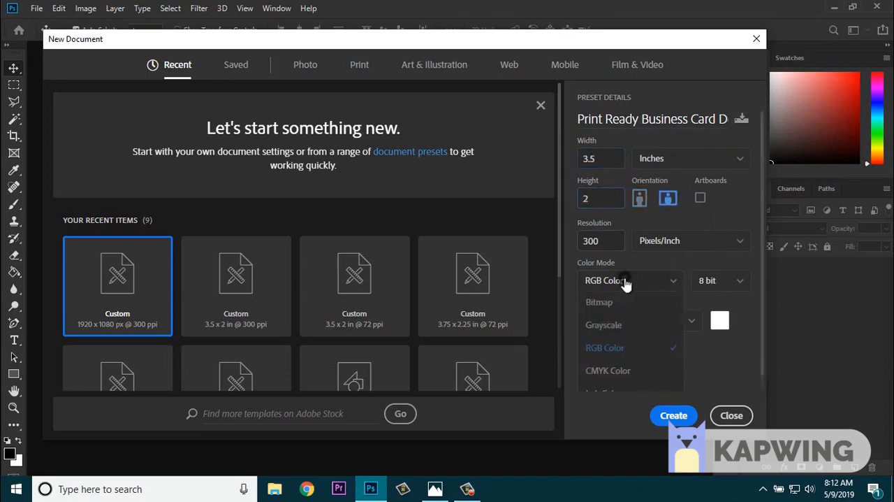
pyautogui.click(625, 370)
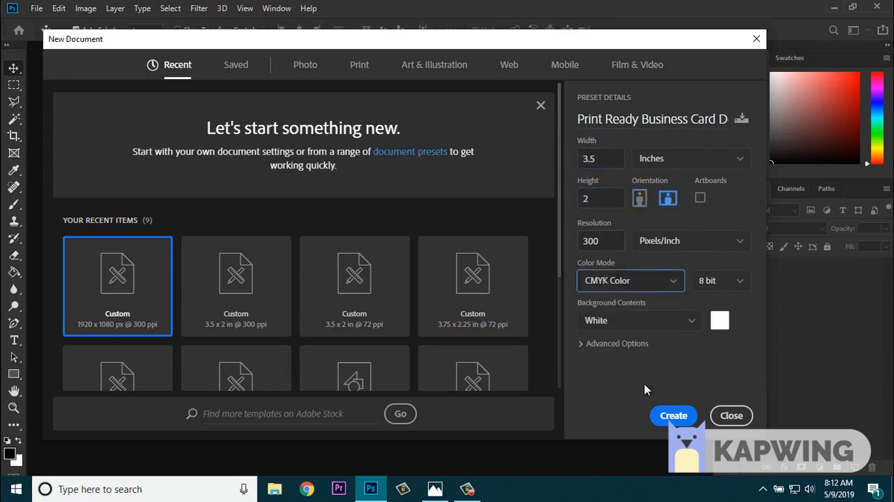
pyautogui.click(671, 415)
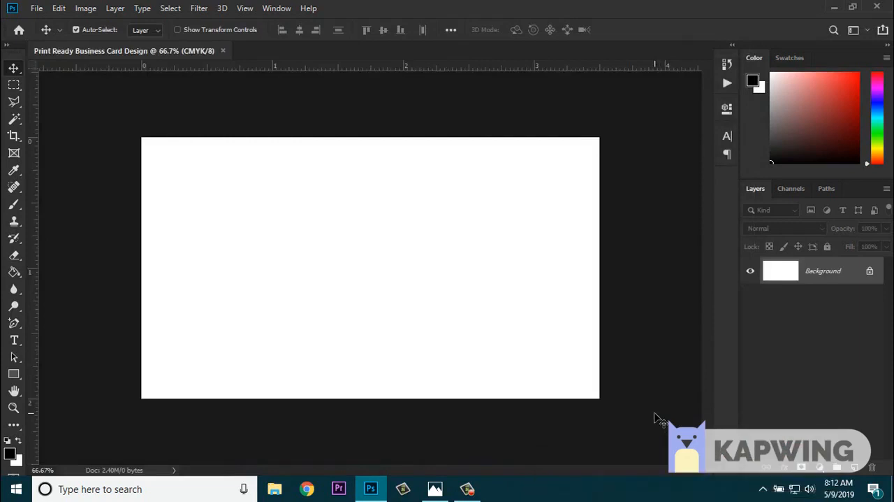
# - Rotate the whole canvas 90° counter clockwise into portrait orientation
pyautogui.click(87, 9)
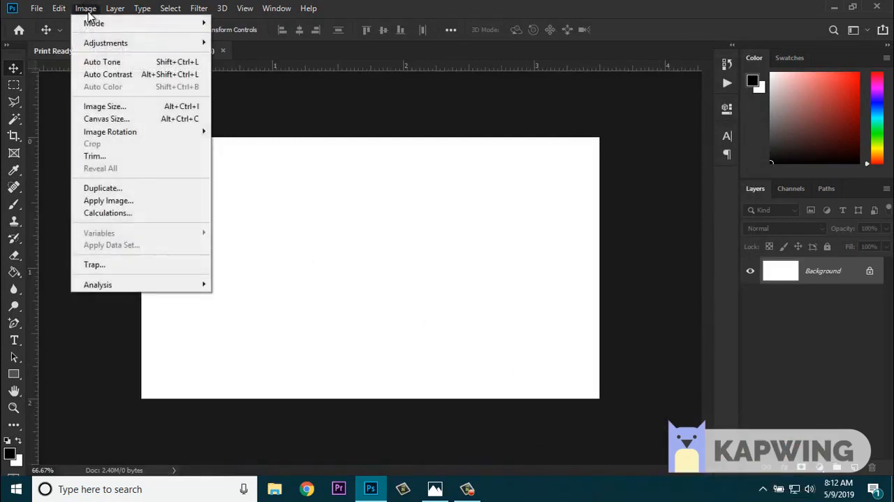
pyautogui.moveTo(139, 133)
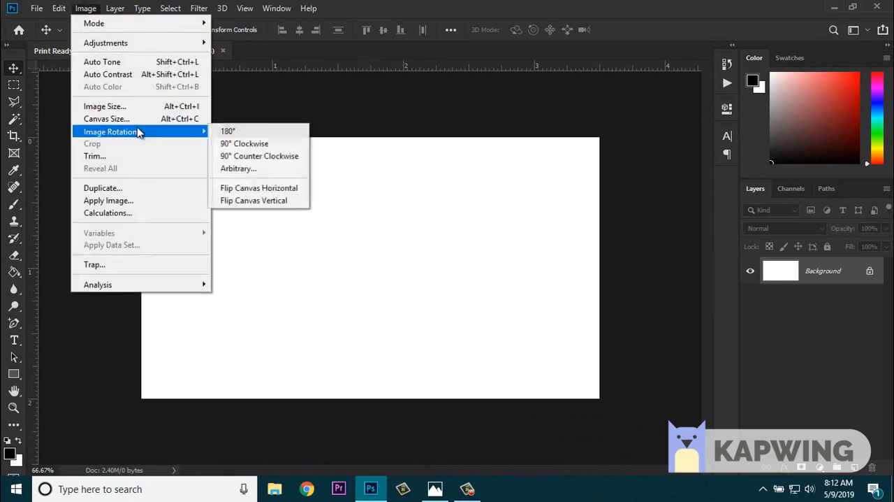
pyautogui.click(247, 155)
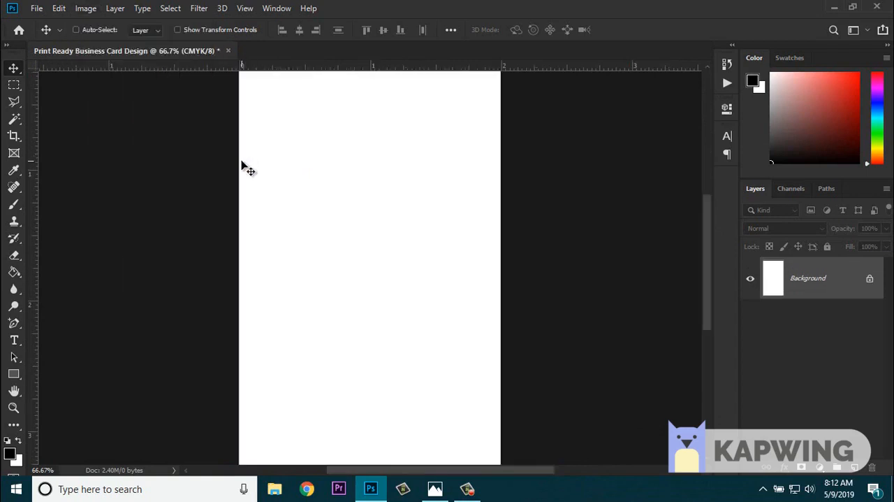
pyautogui.hotkey('ctrl', '-')
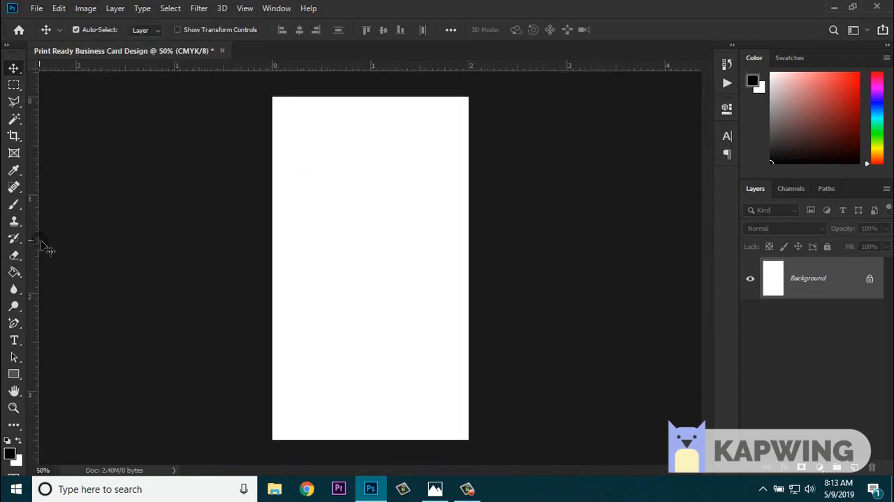
# - Place guides along all four edges of the canvas
pyautogui.moveTo(43, 245); pyautogui.dragTo(274, 251)
pyautogui.click(571, 219)
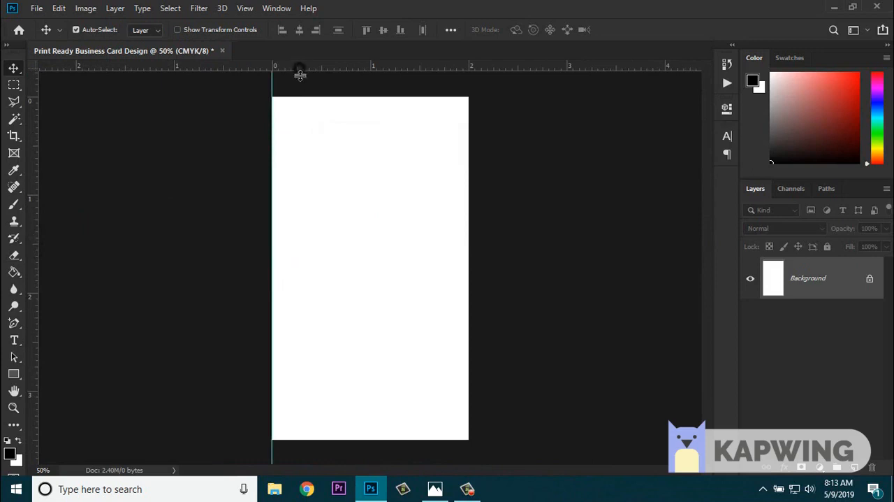
pyautogui.moveTo(300, 72); pyautogui.dragTo(279, 112)
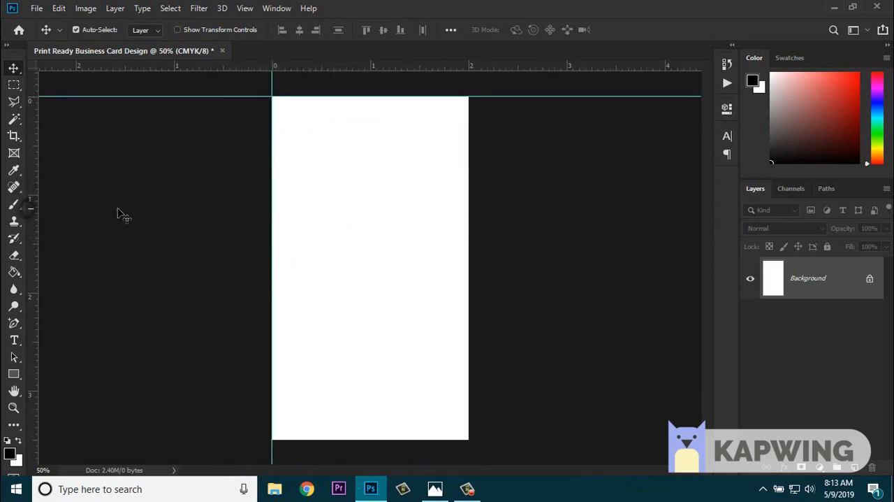
pyautogui.moveTo(33, 213); pyautogui.dragTo(480, 222)
pyautogui.moveTo(417, 68); pyautogui.dragTo(366, 439)
pyautogui.press('ctrl')
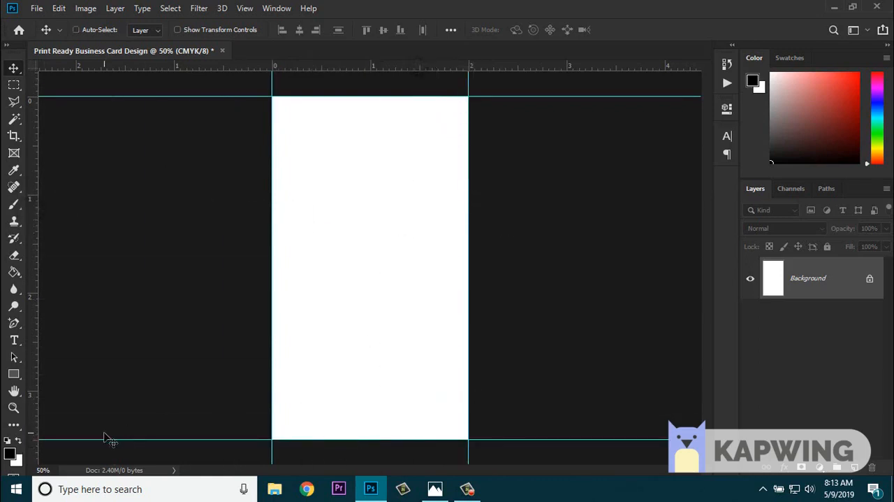
# - Set the Rectangle tool's fill to the recently used light grey f2f2f2 and copy its hex code
pyautogui.hotkey('ctrl', '-')
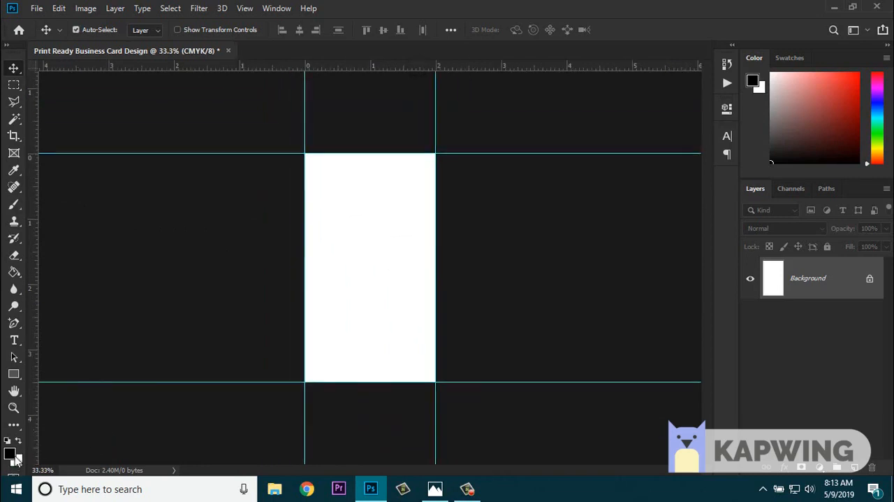
pyautogui.click(13, 374)
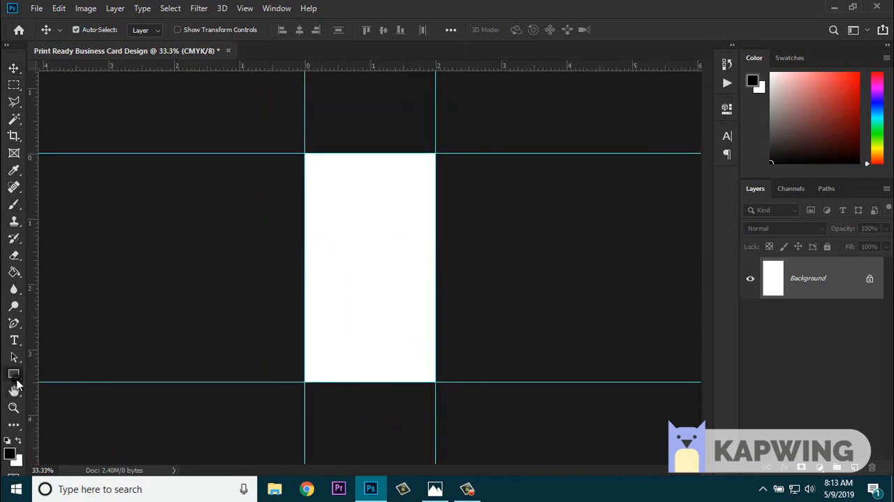
pyautogui.click(146, 30)
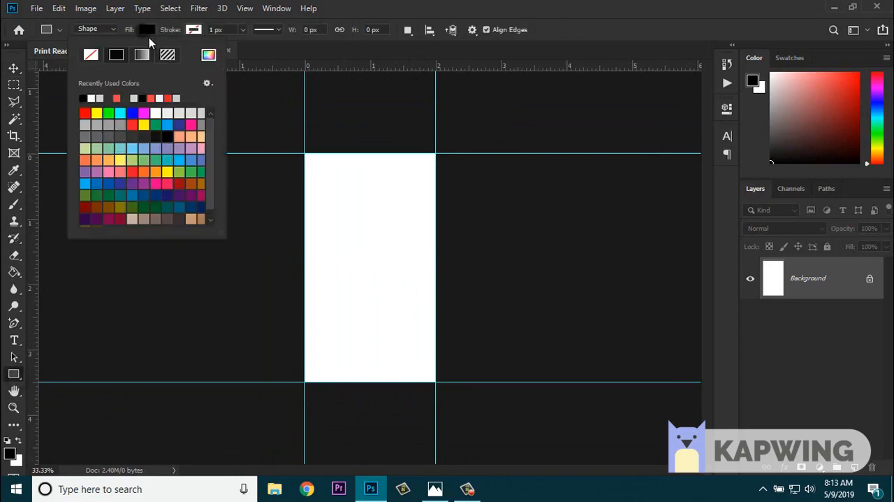
pyautogui.click(100, 99)
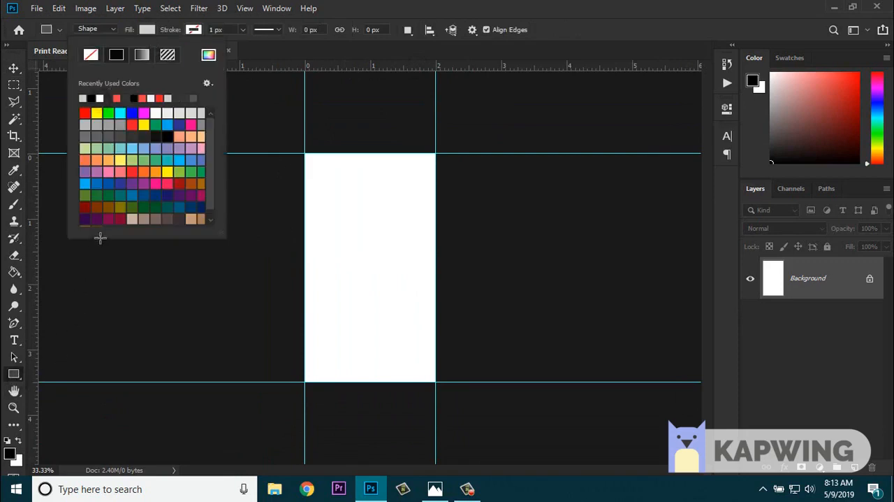
pyautogui.click(151, 98)
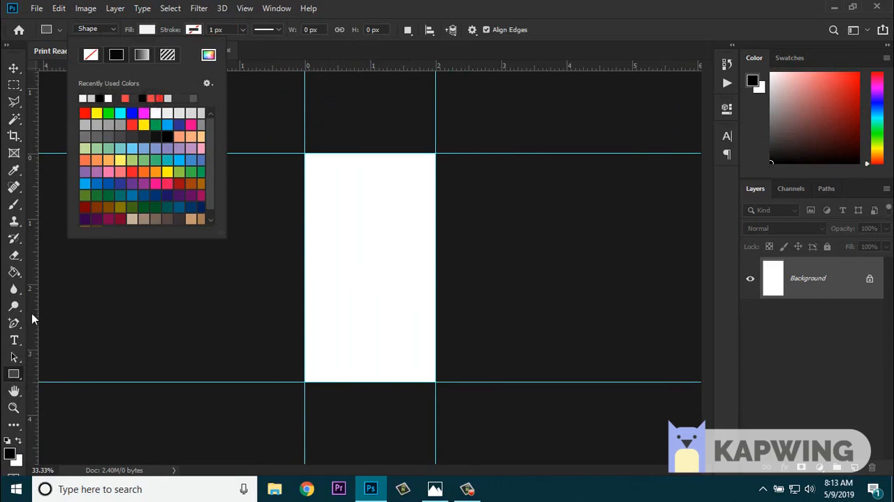
pyautogui.click(213, 58)
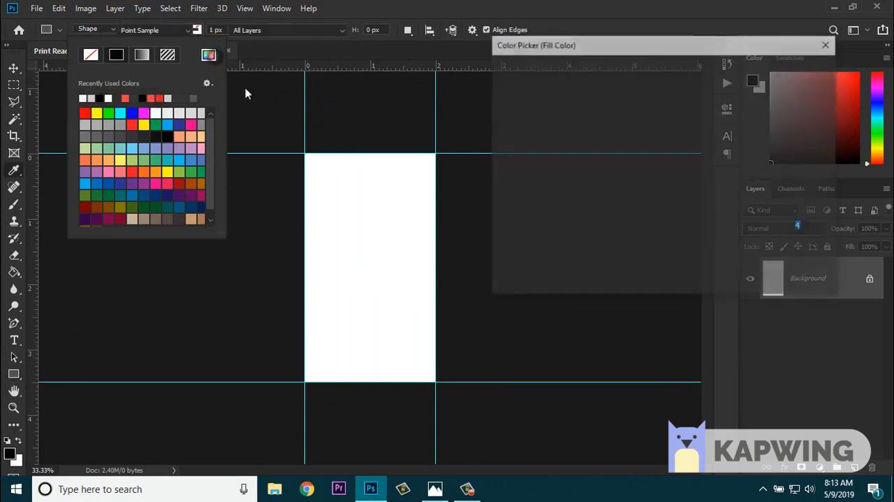
pyautogui.moveTo(734, 278); pyautogui.dragTo(699, 285)
pyautogui.hotkey('ctrl', 'c')
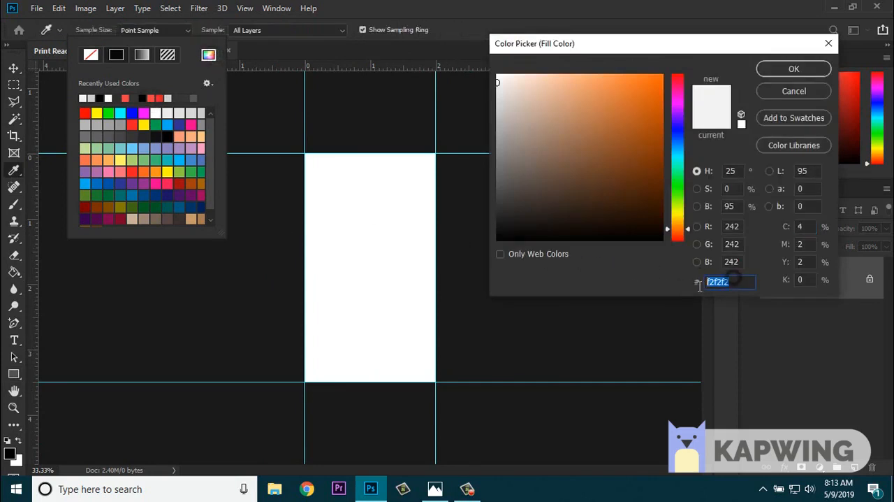
pyautogui.click(793, 68)
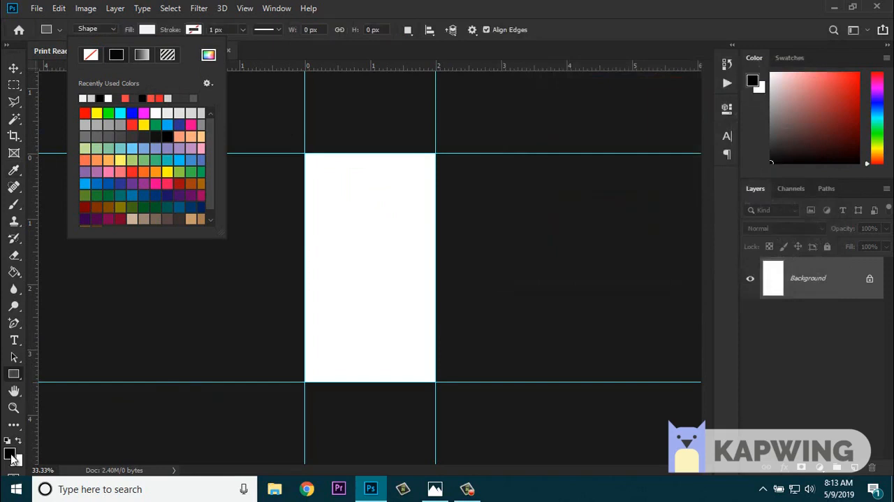
# - Set the foreground color to f2f2f2 and fill the Background layer with it using the Paint Bucket
pyautogui.click(10, 453)
pyautogui.moveTo(735, 277); pyautogui.dragTo(703, 283)
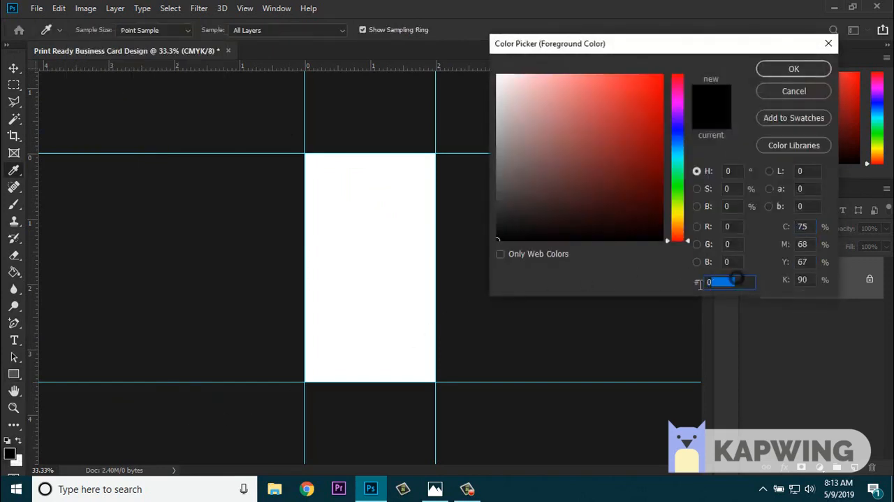
pyautogui.hotkey('ctrl', 'v')
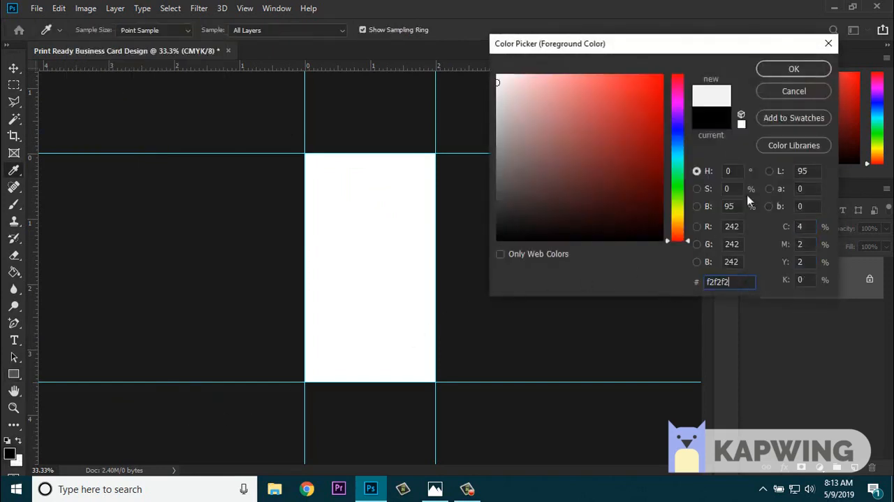
pyautogui.click(795, 69)
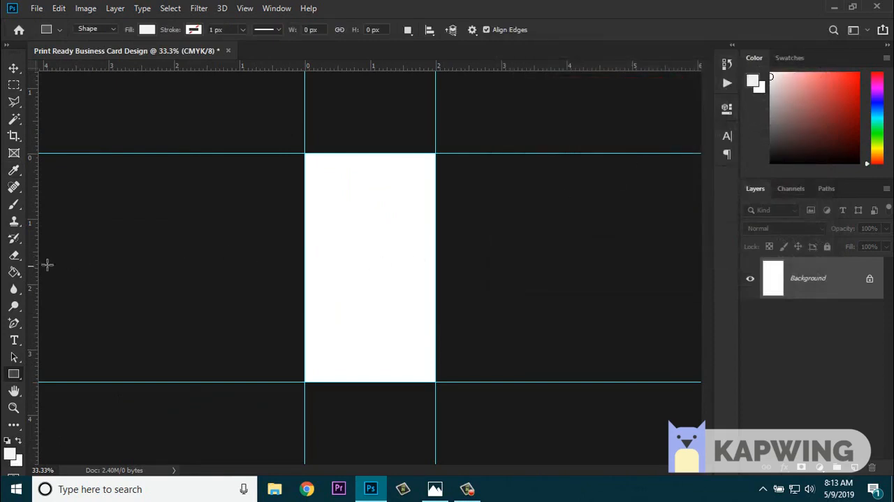
pyautogui.click(14, 272)
pyautogui.click(343, 267)
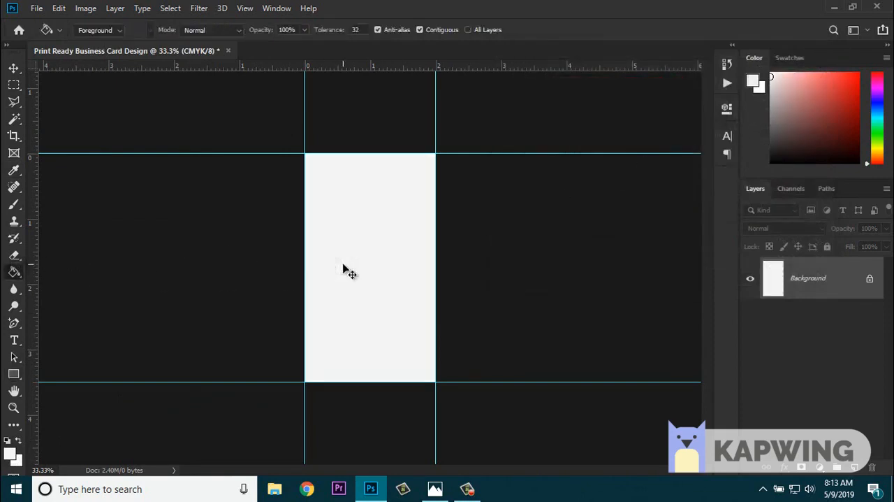
pyautogui.hotkey('ctrl', '+')
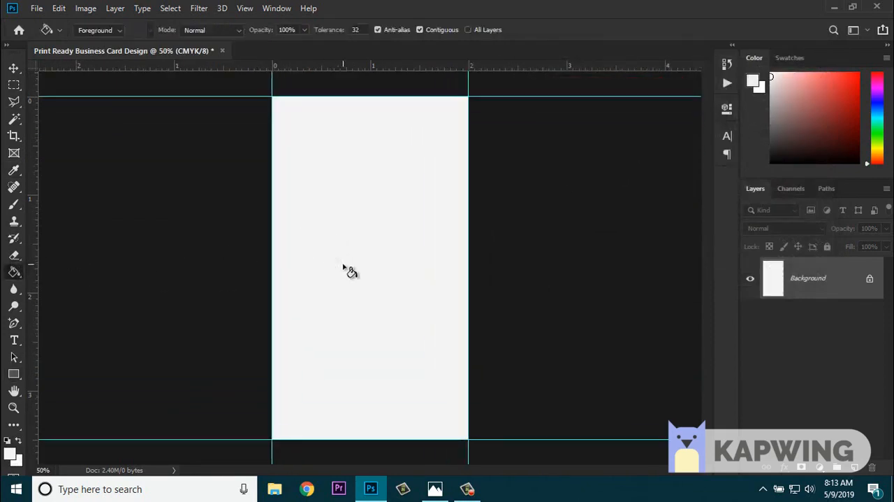
# - Draw a sharp-cornered, six-sided polygon with the star option off, about 523 by 604 px, overlapping the card's top and left edges
pyautogui.click(14, 373)
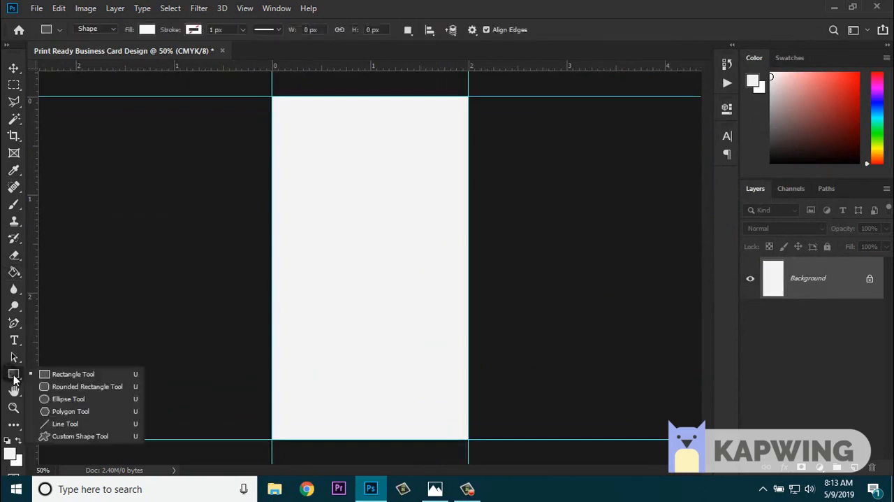
pyautogui.click(63, 411)
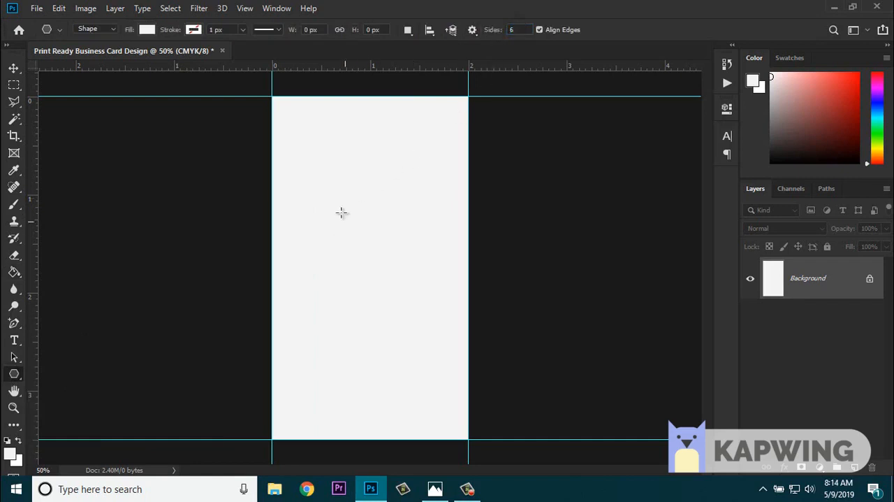
pyautogui.moveTo(331, 203); pyautogui.dragTo(416, 320)
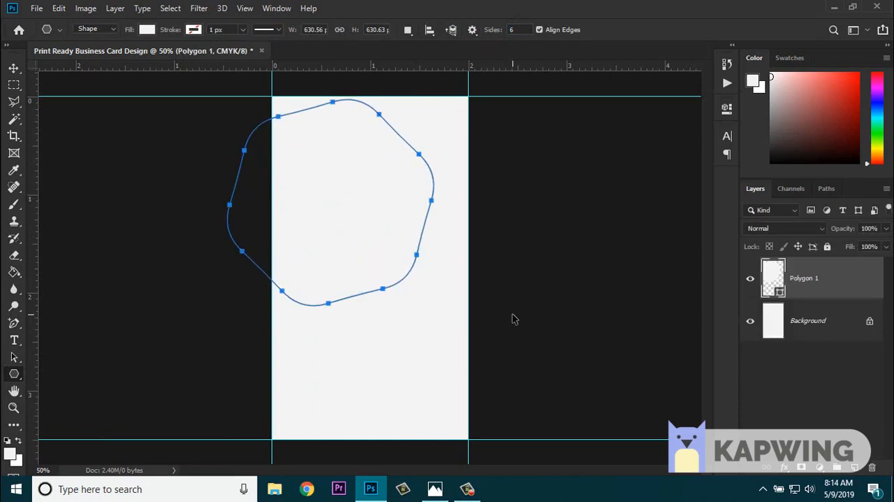
pyautogui.hotkey('ctrl', 'z')
pyautogui.click(472, 30)
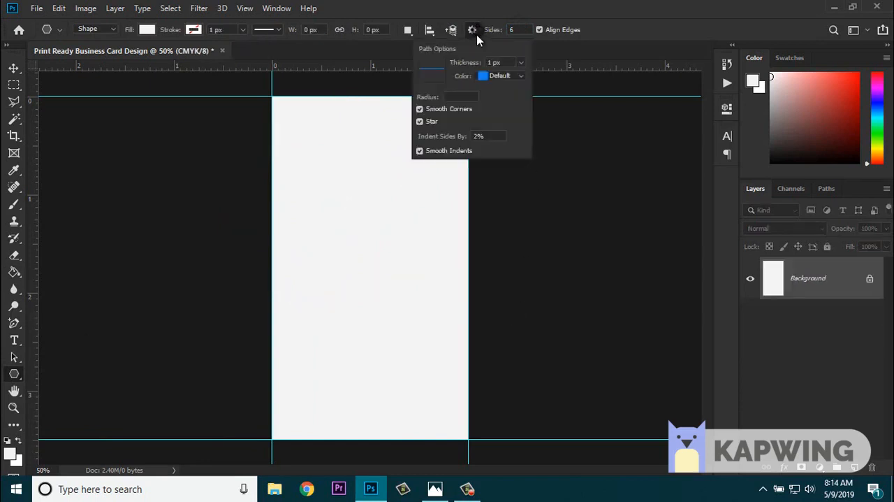
pyautogui.click(420, 121)
pyautogui.moveTo(343, 170); pyautogui.dragTo(343, 72)
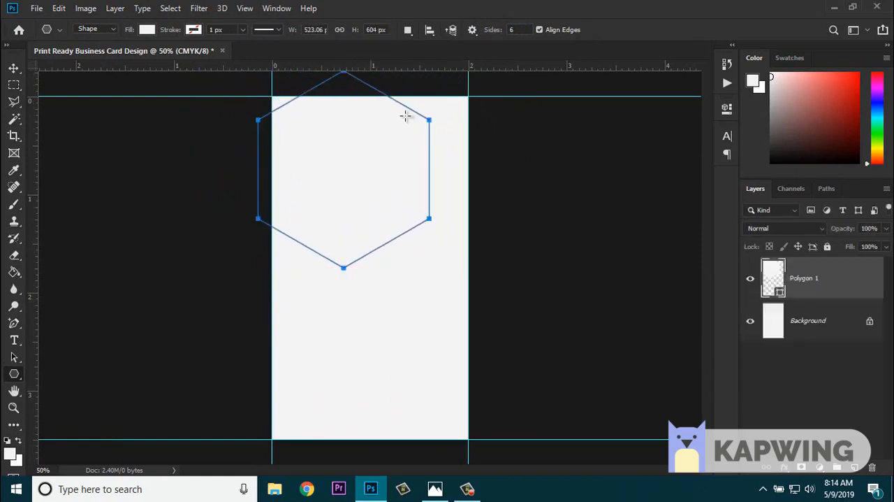
# - Fill the hexagon with the recently used dark grey and switch to the Move tool
pyautogui.click(147, 29)
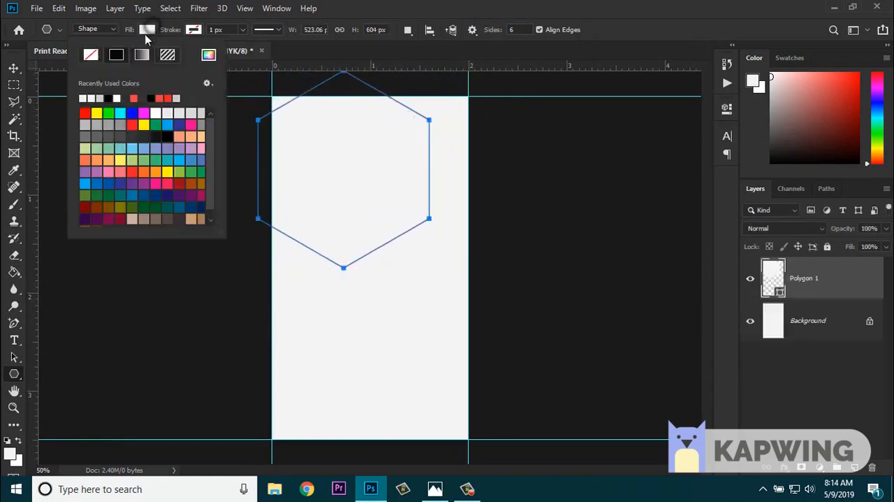
pyautogui.click(148, 98)
pyautogui.click(14, 67)
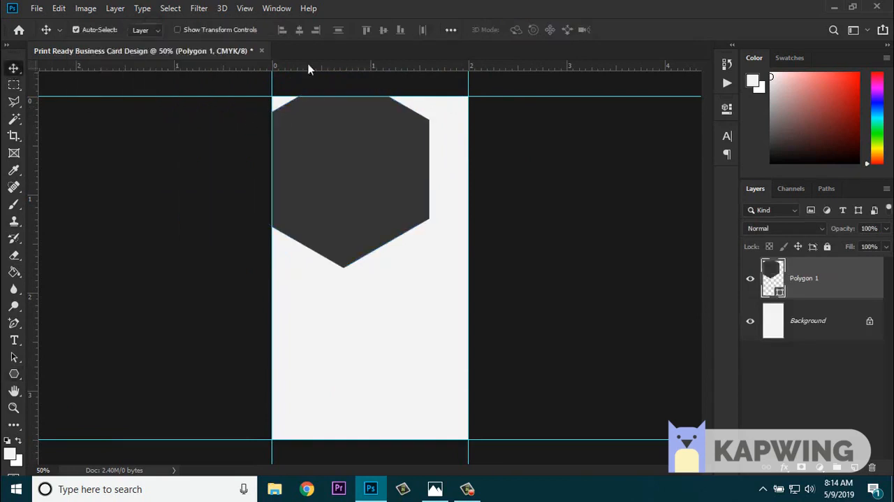
# - Center the dark hexagon horizontally on the card and clear the canvas selection
pyautogui.hotkey('ctrl', 'a')
pyautogui.click(299, 30)
pyautogui.hotkey('ctrl', 'd')
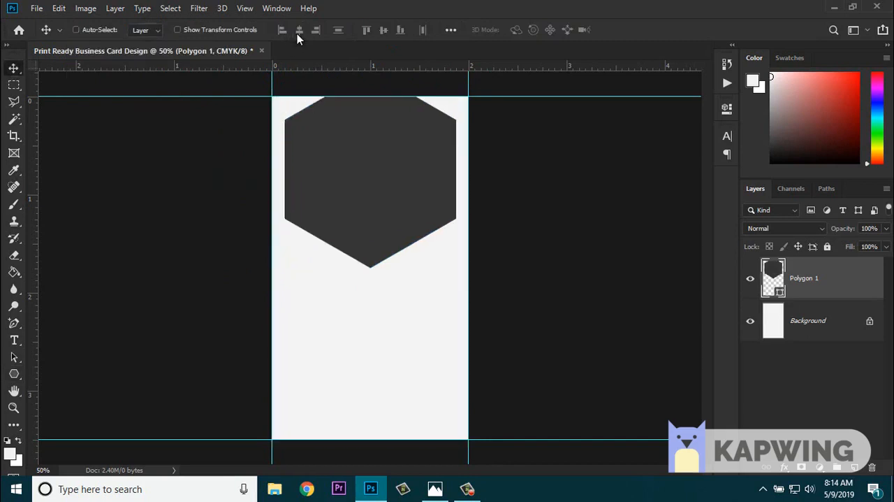
# - Scale the hexagon down to about 98% and center it horizontally on the card again
pyautogui.hotkey('ctrl', '+')
pyautogui.press('space')
pyautogui.moveTo(362, 136); pyautogui.dragTo(366, 247)
pyautogui.click(235, 30)
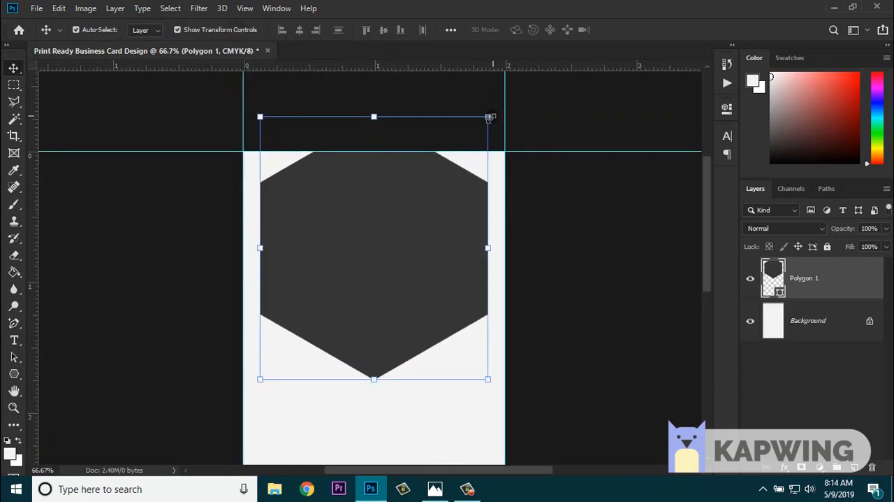
pyautogui.moveTo(490, 117); pyautogui.dragTo(484, 123)
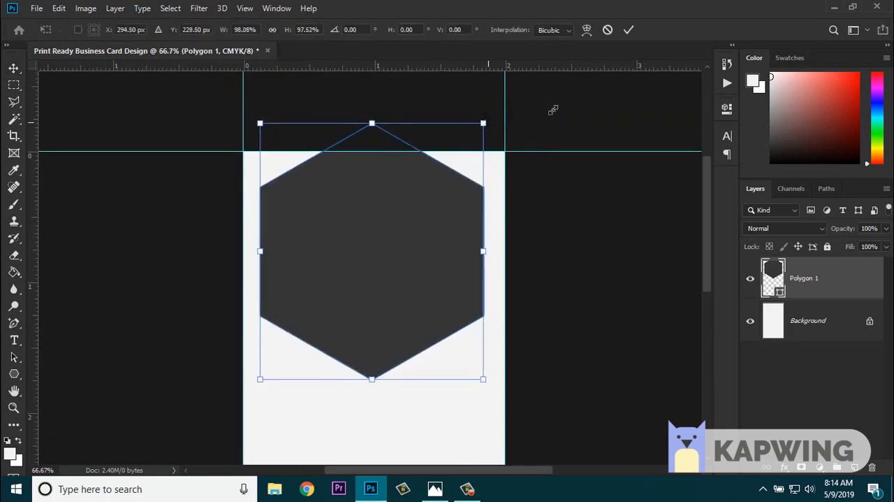
pyautogui.click(630, 30)
pyautogui.click(231, 31)
pyautogui.hotkey('ctrl', 'a')
pyautogui.click(299, 30)
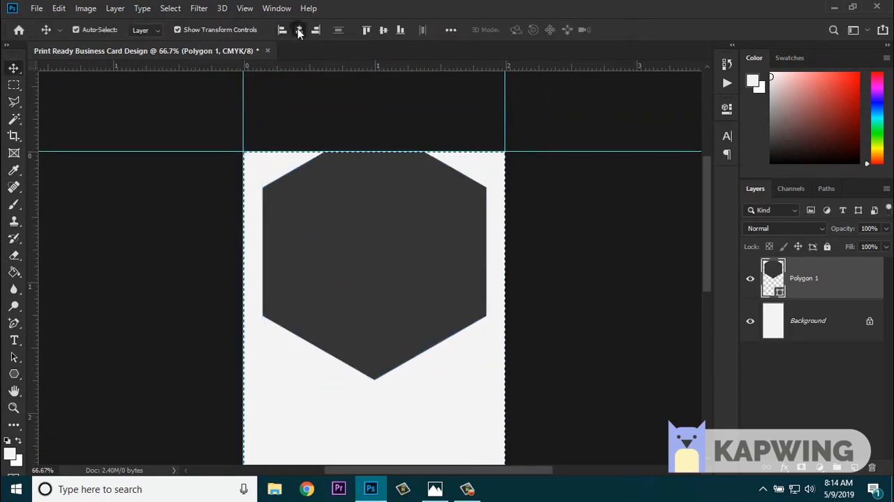
pyautogui.hotkey('ctrl', 'd')
# - Move the hexagon slightly down and reduce its height to about 95%, keeping the width at 100%
pyautogui.moveTo(405, 285); pyautogui.dragTo(409, 308)
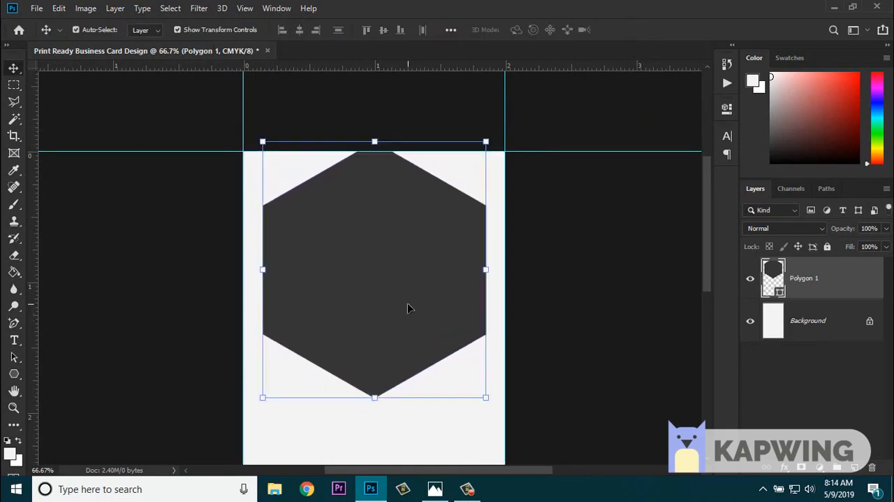
pyautogui.moveTo(384, 396); pyautogui.dragTo(385, 384)
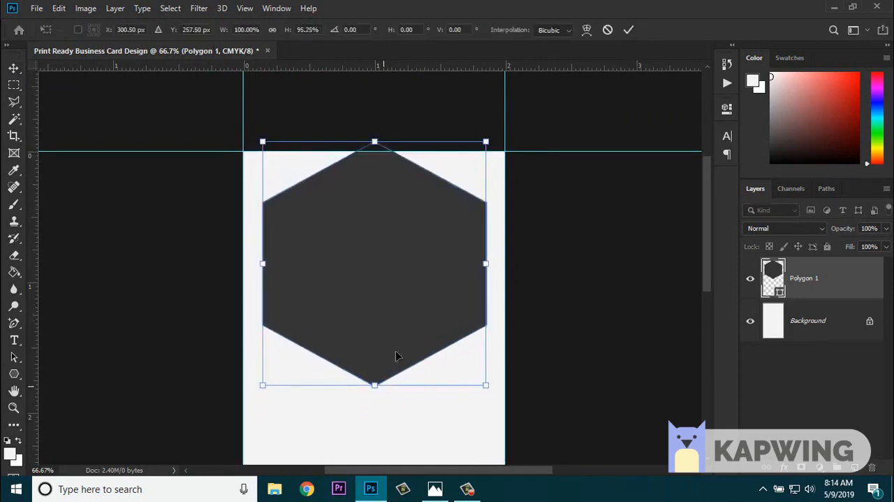
pyautogui.press('Return')
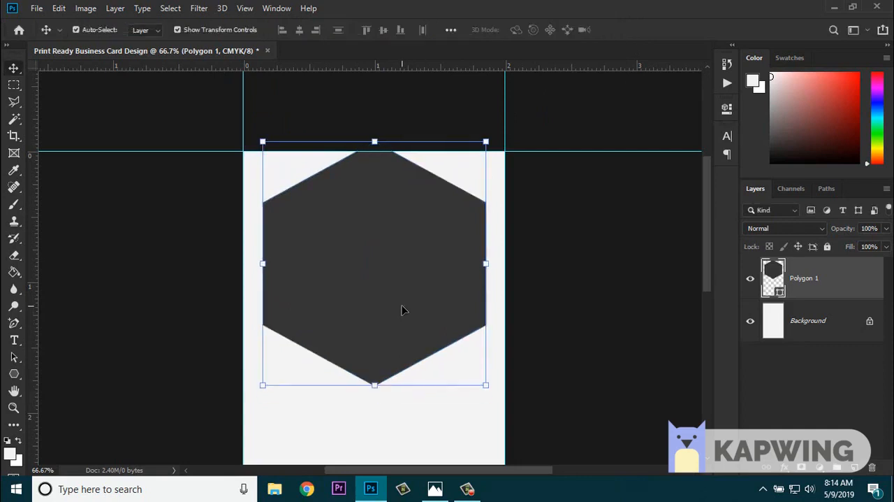
# - Duplicate the hexagon straight up past the card's top edge and merge both polygons into one shape
pyautogui.hotkey('ctrl', '-')
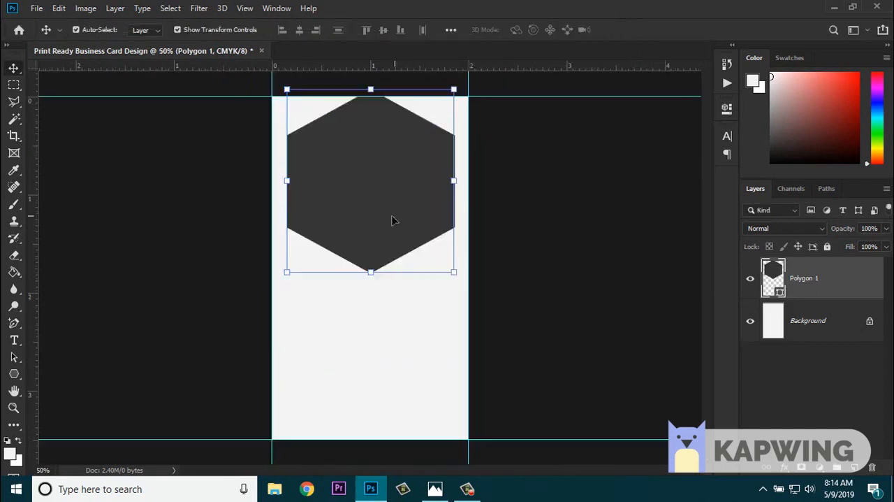
pyautogui.moveTo(390, 222); pyautogui.dragTo(373, 157)
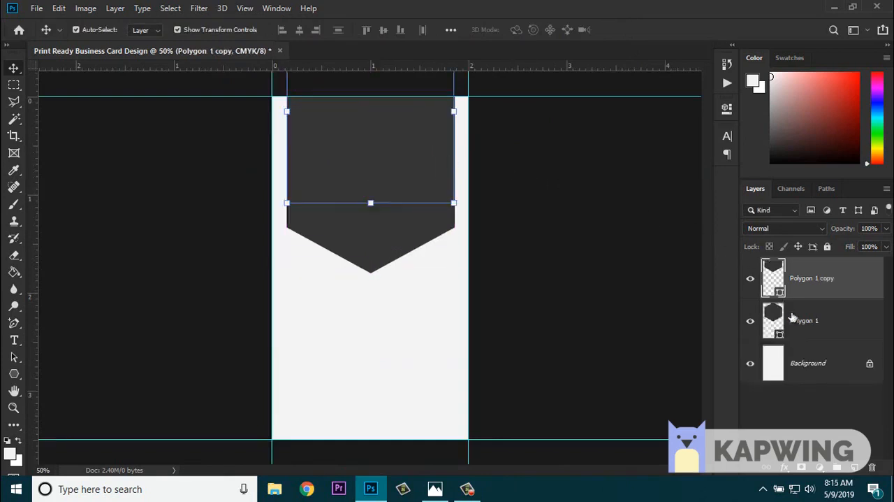
pyautogui.keyDown('shift'); pyautogui.click(810, 325); pyautogui.keyUp('shift')
pyautogui.rightClick(818, 330)
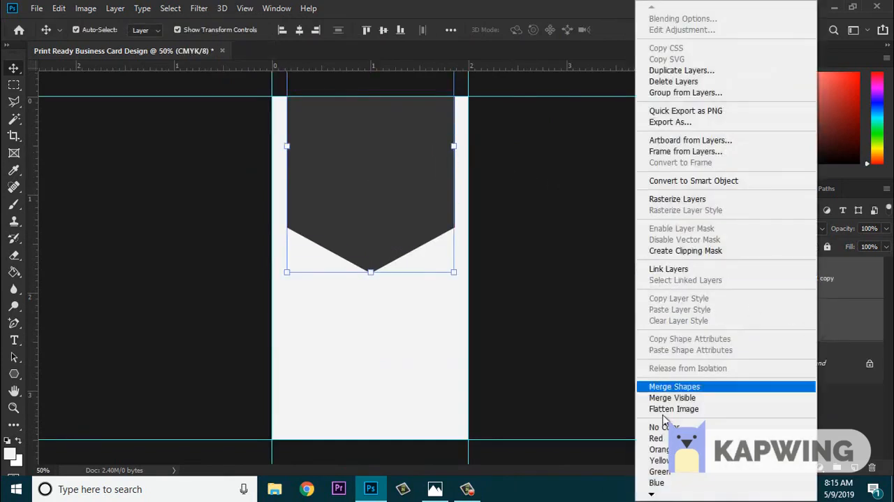
pyautogui.click(668, 385)
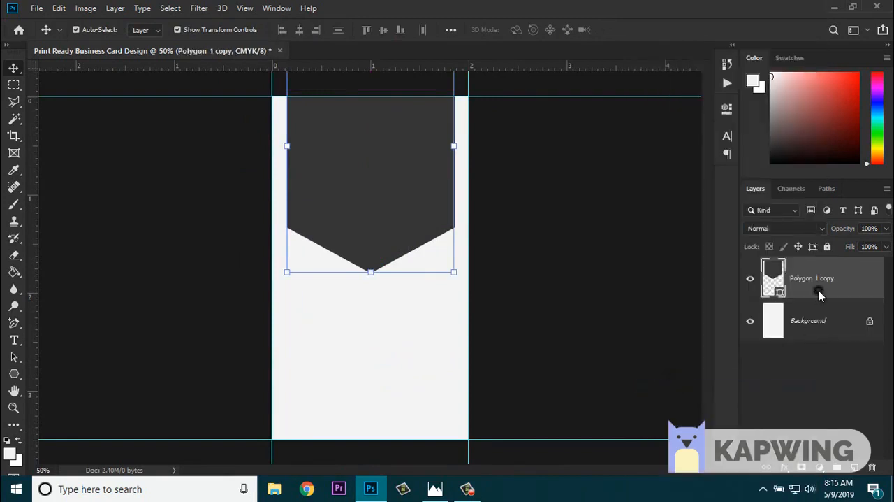
# - Rasterize the merged polygon layer and move the shape slightly up
pyautogui.rightClick(821, 295)
pyautogui.click(690, 199)
pyautogui.moveTo(398, 223); pyautogui.dragTo(396, 215)
pyautogui.hotkey('ctrl', '+')
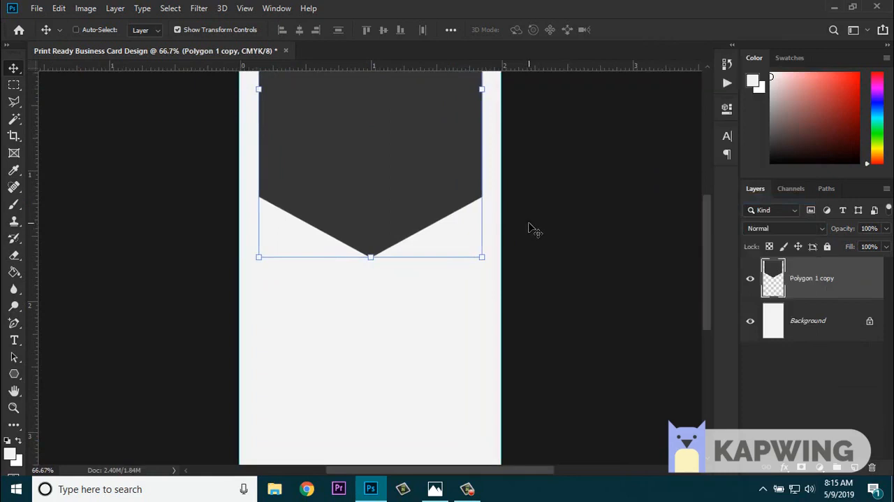
pyautogui.hotkey('ctrl', '+')
pyautogui.moveTo(527, 221); pyautogui.dragTo(534, 359)
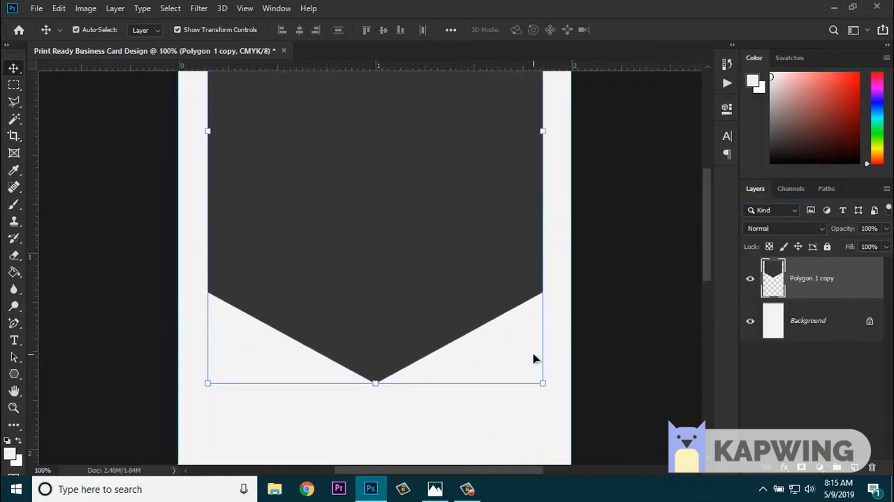
# - Load the dark shape's outline as a selection, set the foreground color to bright red and switch to the Paint Bucket
pyautogui.hotkey('ctrl', '-')
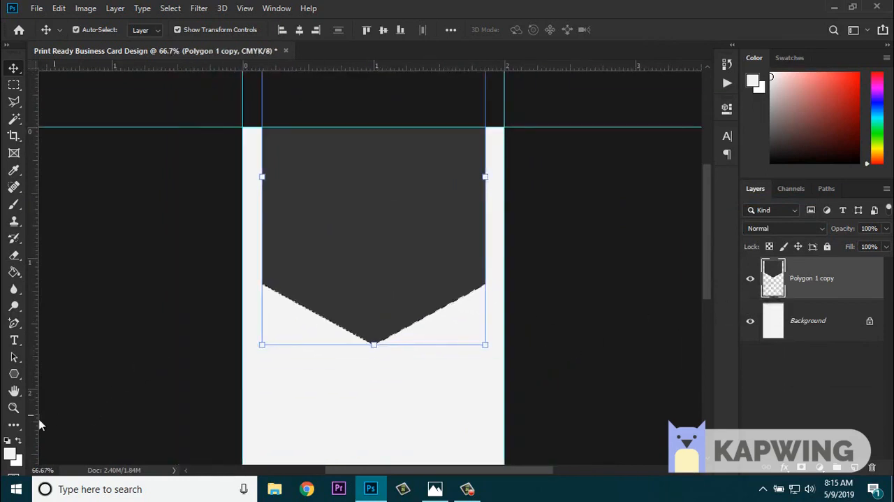
pyautogui.click(10, 453)
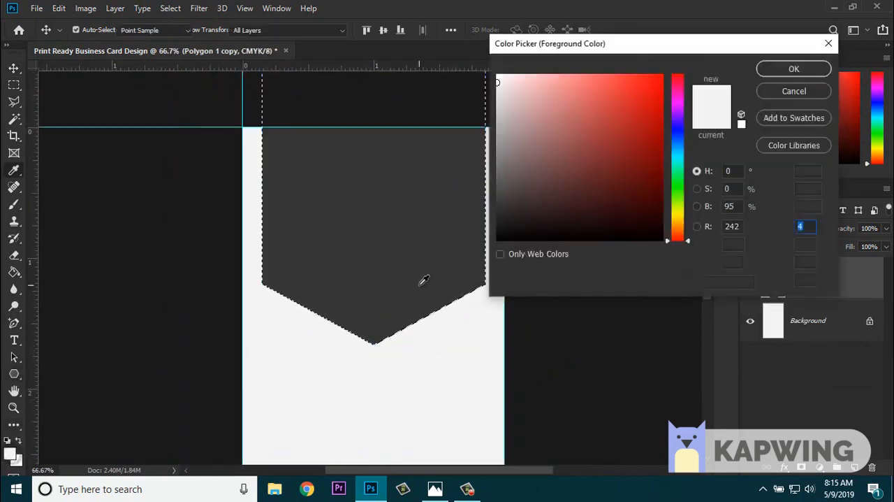
pyautogui.click(677, 98)
pyautogui.moveTo(678, 98)
pyautogui.mouseDown()
pyautogui.moveTo(678, 74)
pyautogui.moveTo(642, 84)
pyautogui.moveTo(628, 74)
pyautogui.mouseUp()
pyautogui.click(794, 68)
pyautogui.press('v')
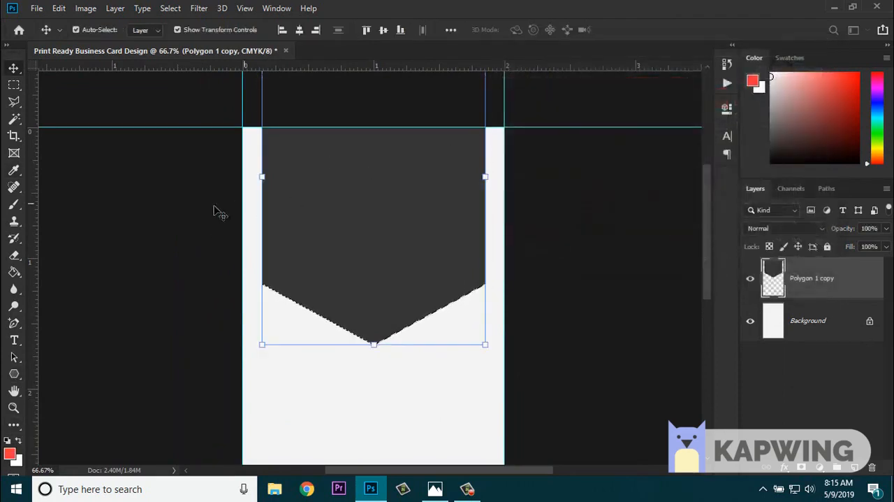
pyautogui.click(15, 274)
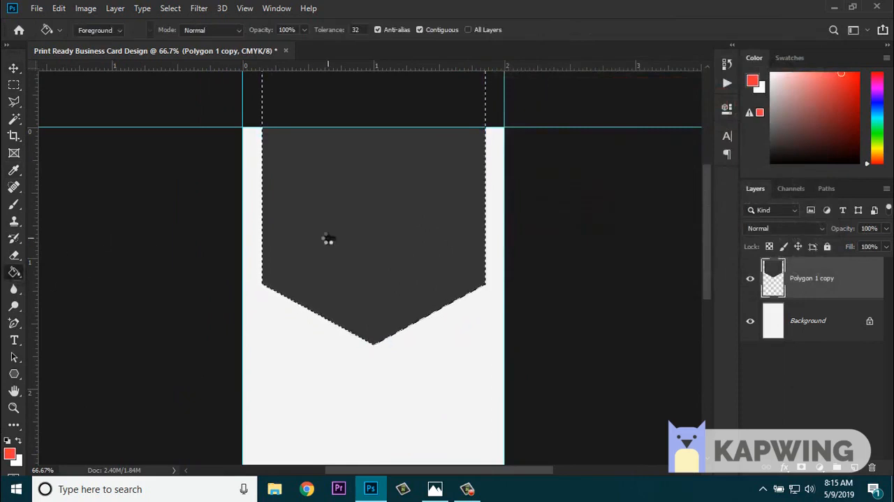
# - Copy the selected dark shape to a new layer above and fill the original shape beneath it with red
pyautogui.click(327, 242)
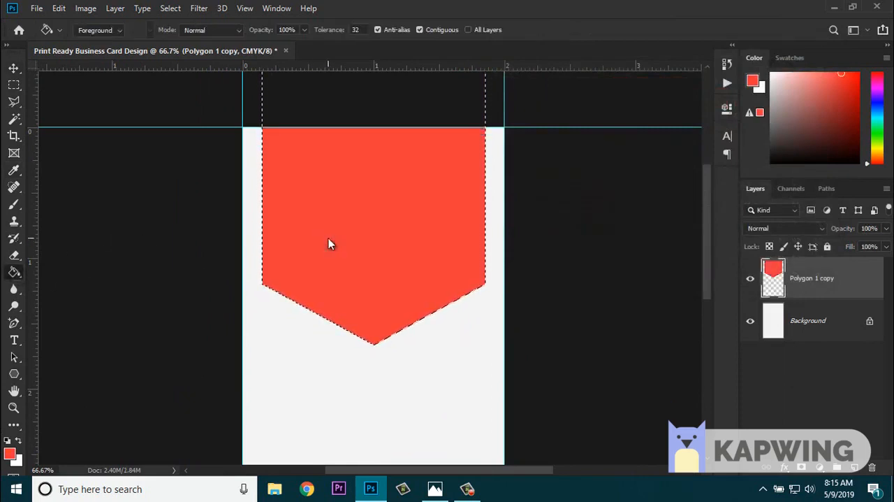
pyautogui.hotkey('ctrl', 'z')
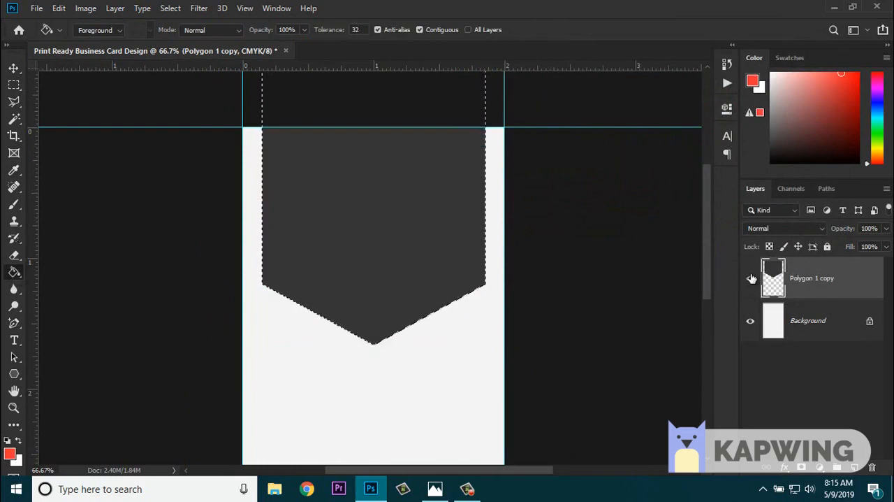
pyautogui.hotkey('ctrl', 'j')
pyautogui.click(762, 322)
pyautogui.click(389, 242)
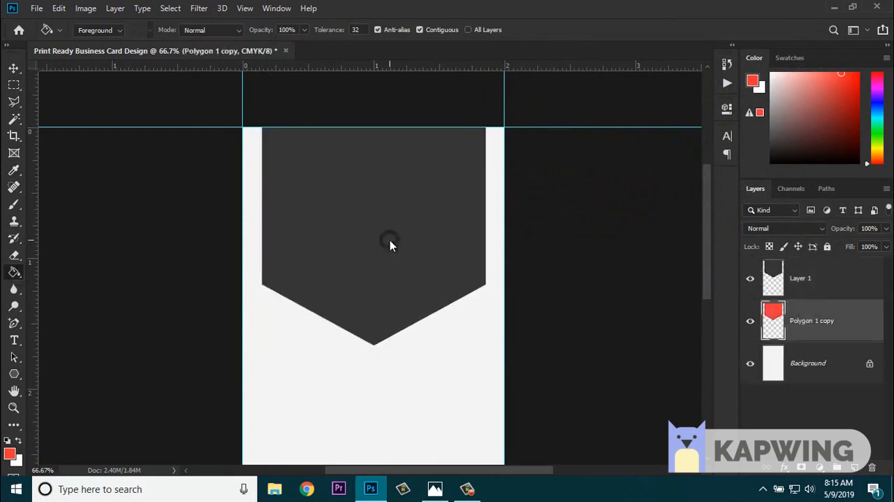
pyautogui.click(748, 279)
pyautogui.click(749, 279)
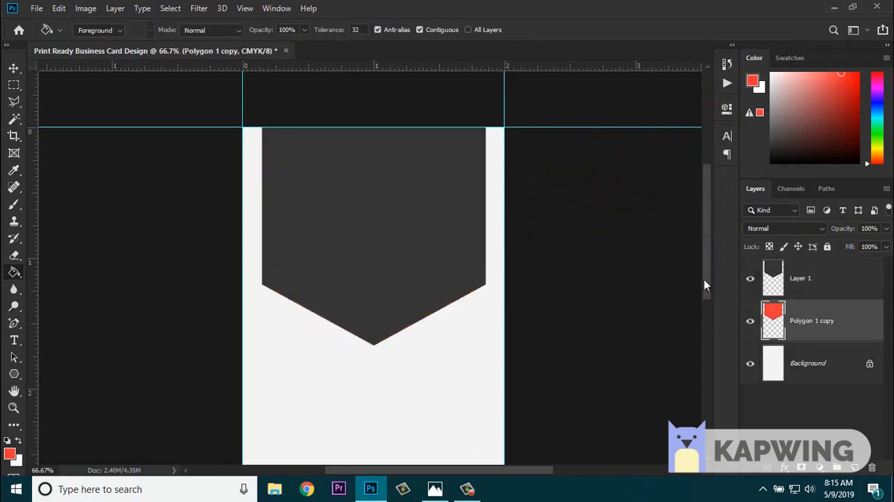
# - Scale the dark shape on the top layer down to about 94% so the red shape forms a border around it
pyautogui.click(810, 287)
pyautogui.click(17, 68)
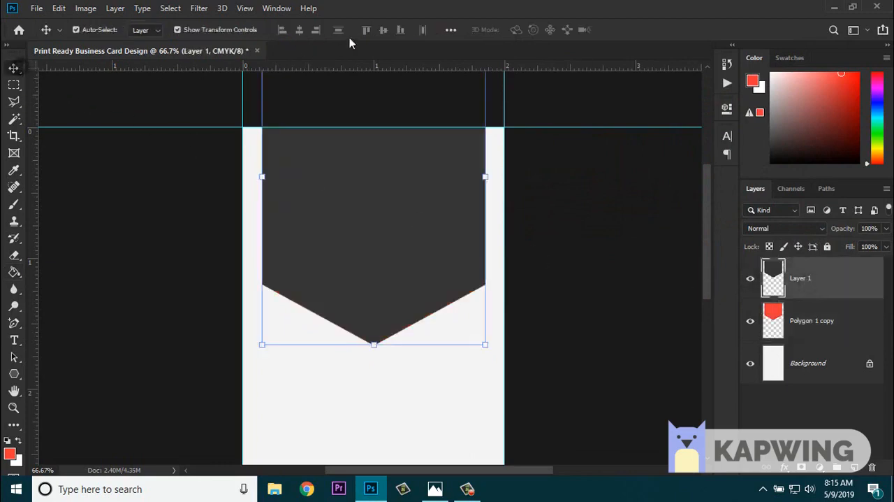
pyautogui.hotkey('ctrl', '-')
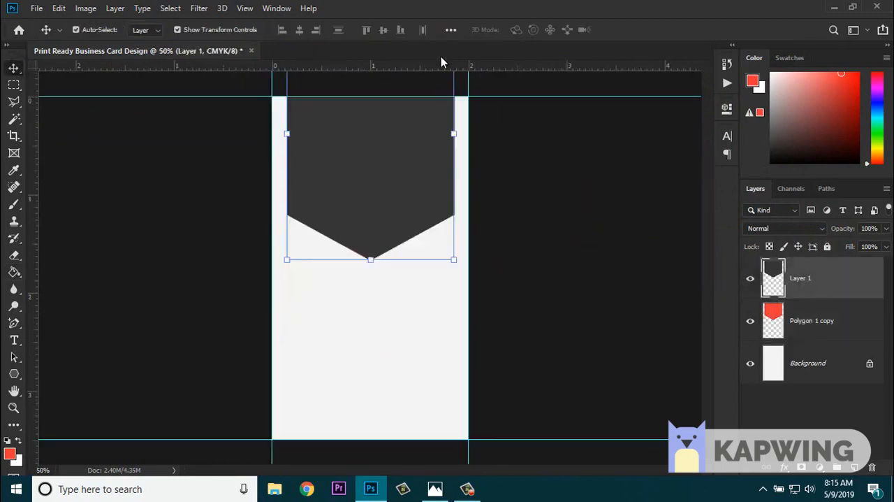
pyautogui.hotkey('ctrl', '-')
pyautogui.hotkey('ctrl', 't')
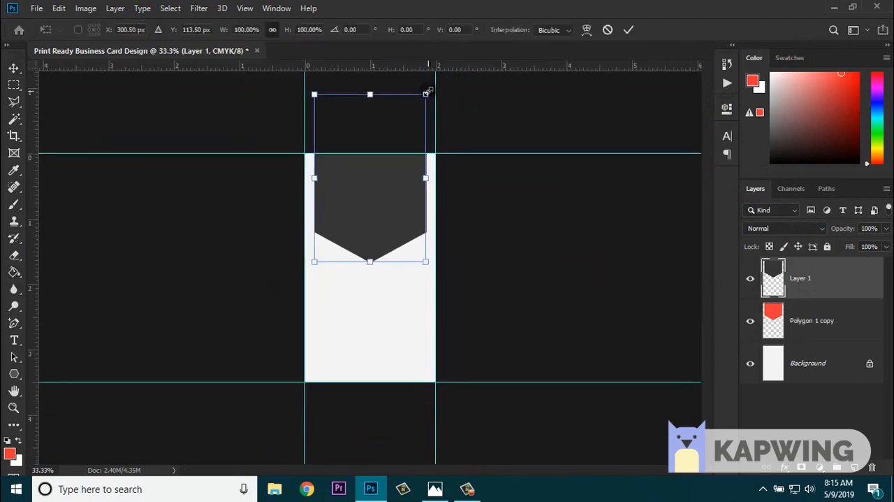
pyautogui.moveTo(427, 91); pyautogui.dragTo(420, 101)
pyautogui.moveTo(371, 176); pyautogui.dragTo(376, 172)
pyautogui.hotkey('ctrl', '+')
pyautogui.hotkey('ctrl', '+')
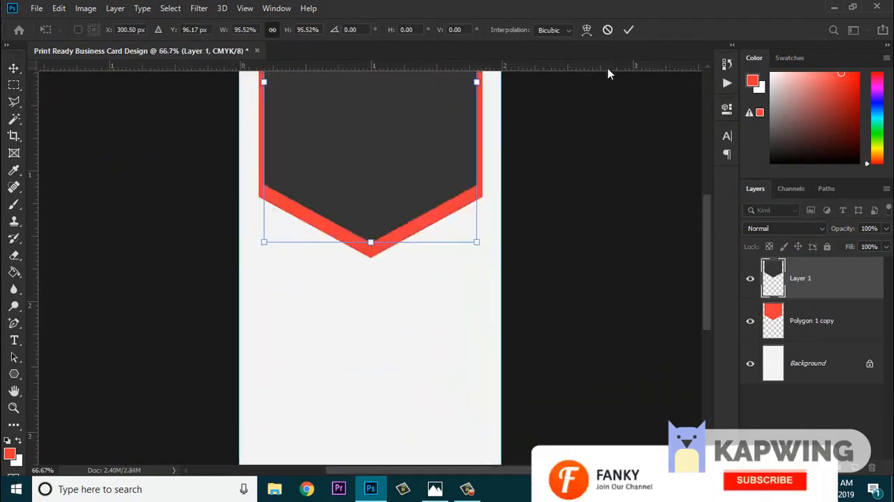
pyautogui.moveTo(625, 169); pyautogui.dragTo(615, 311)
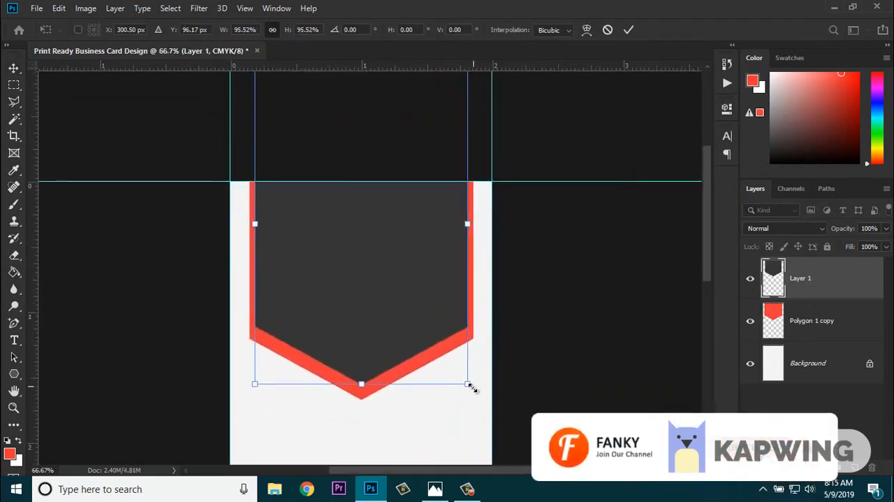
pyautogui.moveTo(468, 385); pyautogui.dragTo(465, 380)
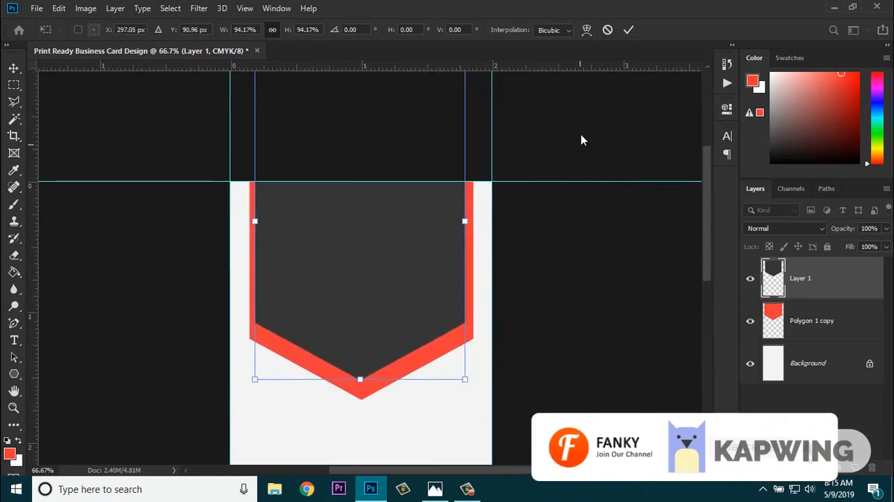
pyautogui.click(629, 30)
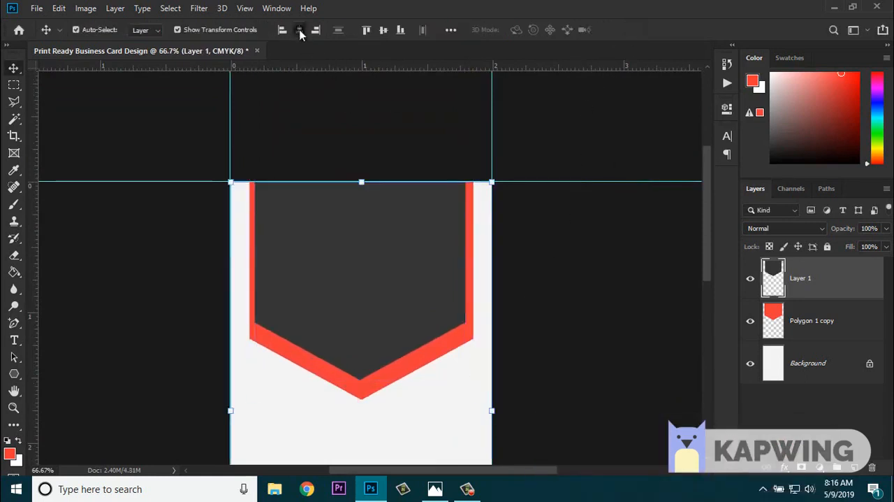
# - Center the dark shape horizontally, adjust its height over the red shape for a thicker lower border, and hide the transform controls
pyautogui.click(301, 31)
pyautogui.moveTo(391, 244); pyautogui.dragTo(392, 259)
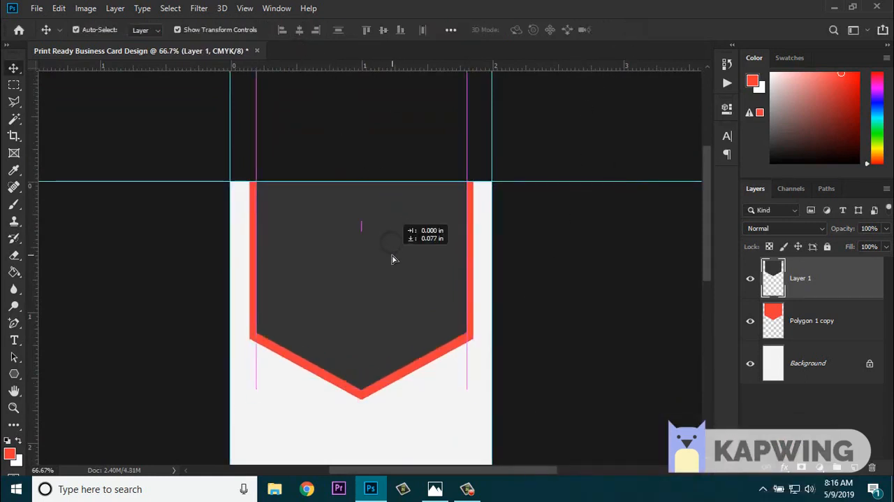
pyautogui.press('Up')
pyautogui.press('Up')
pyautogui.press('Up')
pyautogui.press('Up')
pyautogui.press('Up')
pyautogui.press('Up')
pyautogui.press('Up')
pyautogui.press('Up')
pyautogui.press('Up')
pyautogui.press('Up')
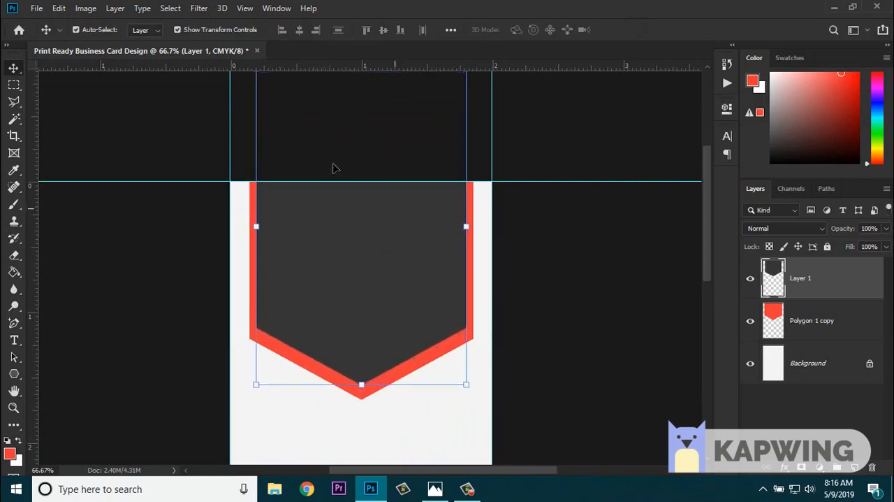
pyautogui.click(205, 32)
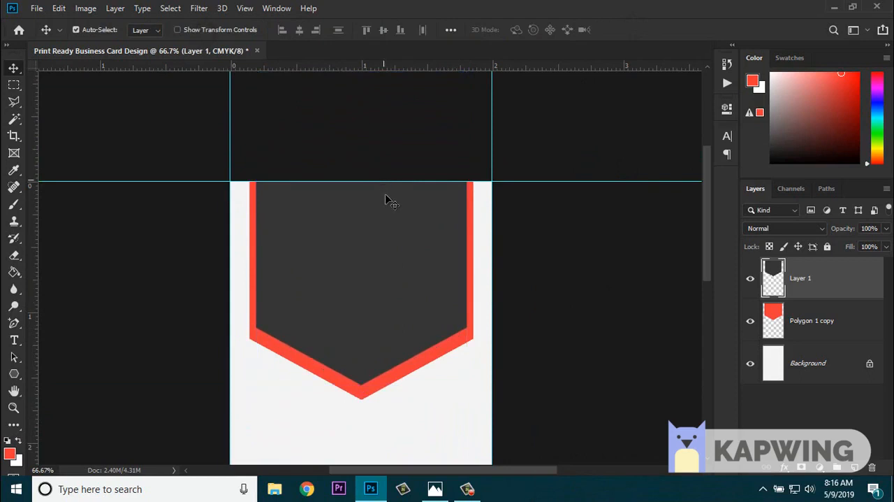
# - Scale the dark and red shapes together to about 96%, reposition them lower on the card, and hide the transform controls
pyautogui.keyDown('shift'); pyautogui.click(813, 322); pyautogui.keyUp('shift')
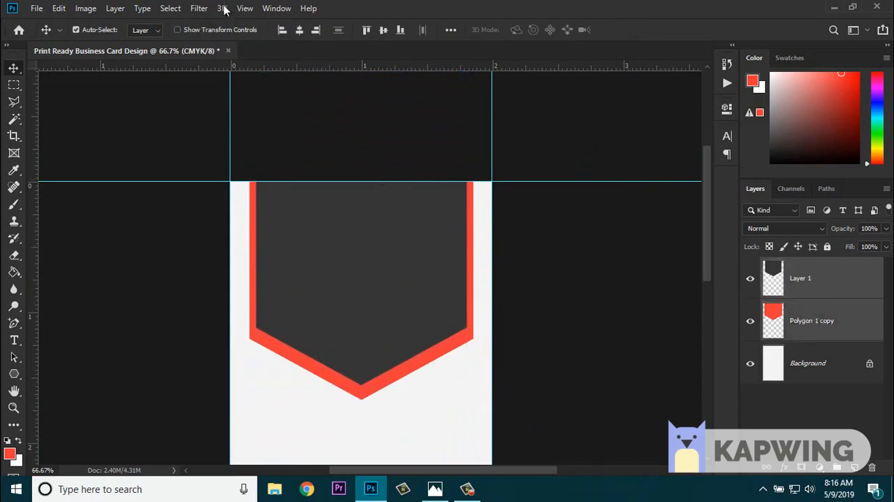
pyautogui.click(236, 31)
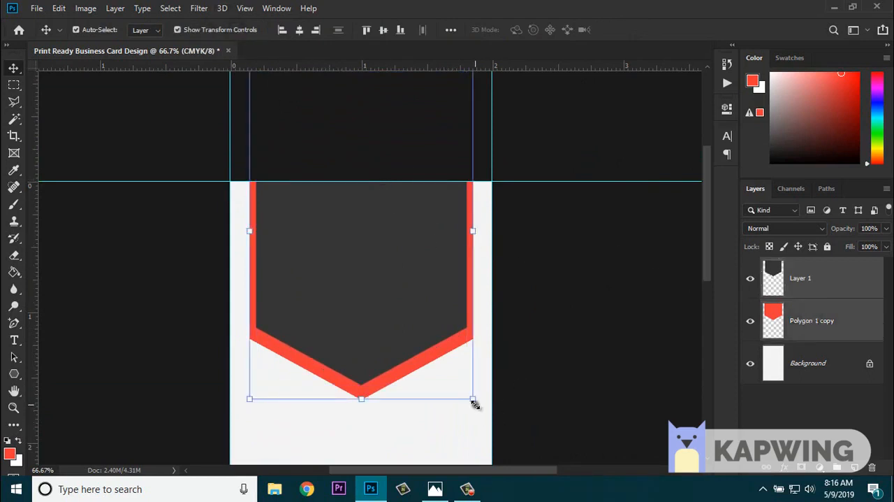
pyautogui.moveTo(475, 403); pyautogui.dragTo(462, 382)
pyautogui.moveTo(383, 280); pyautogui.dragTo(391, 300)
pyautogui.click(629, 31)
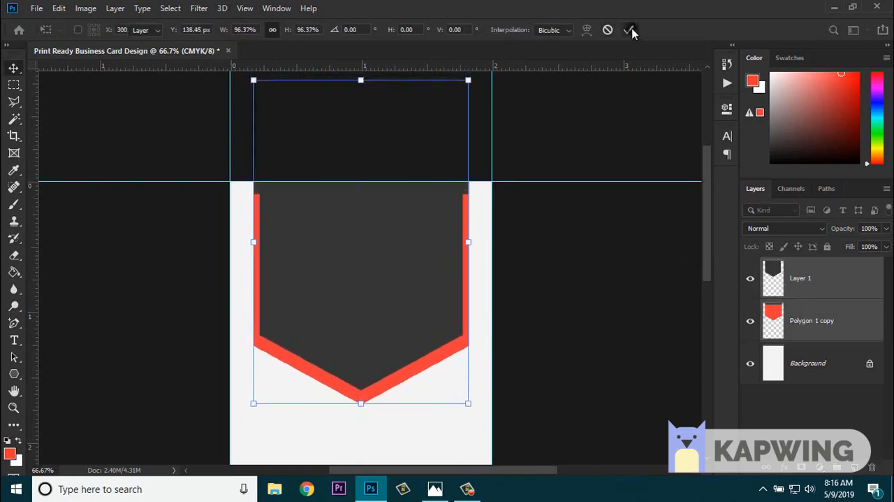
pyautogui.click(208, 31)
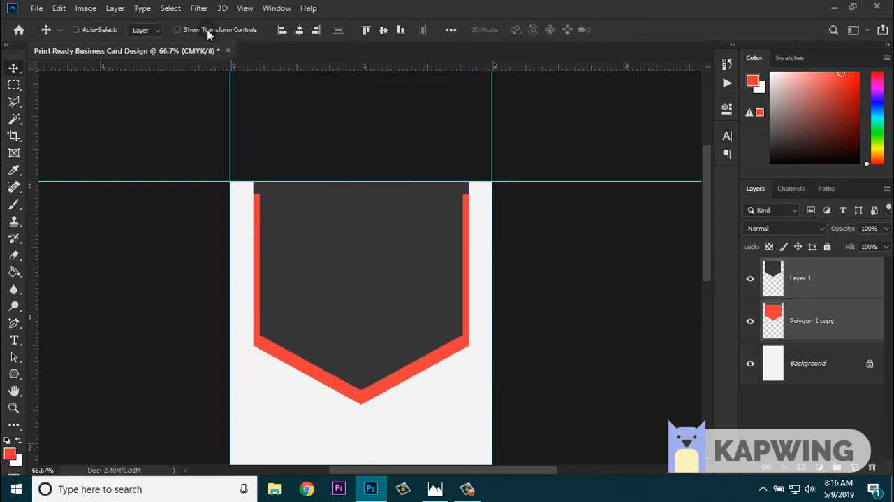
pyautogui.hotkey('ctrl', '-')
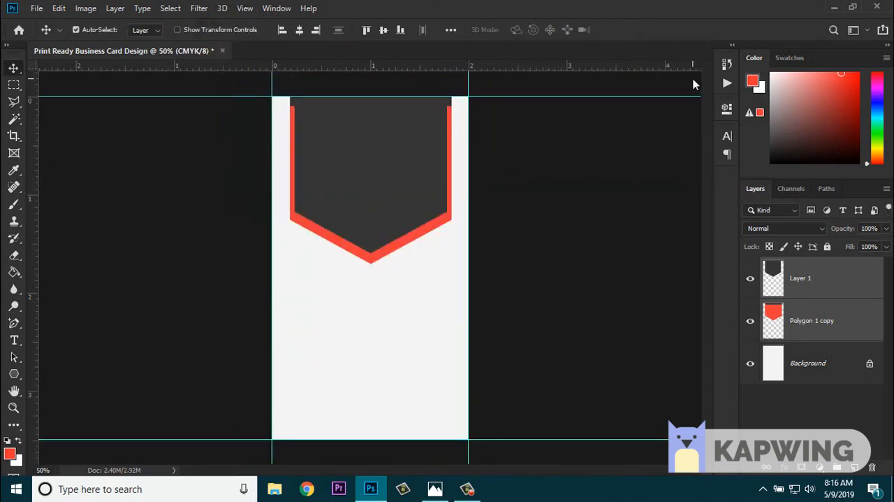
# - Nudge the dark and red shapes up together until their upper edges meet the top of the card
pyautogui.press('Up')
pyautogui.press('Up')
pyautogui.press('Up')
pyautogui.press('Up')
pyautogui.press('Up')
pyautogui.press('Up')
pyautogui.press('Up')
pyautogui.press('Up')
pyautogui.press('Up')
pyautogui.press('Up')
pyautogui.press('Up')
pyautogui.press('Up')
pyautogui.press('Up')
pyautogui.press('Up')
pyautogui.press('Up')
pyautogui.press('Up')
pyautogui.press('Up')
pyautogui.press('Up')
pyautogui.press('Up')
pyautogui.press('Up')
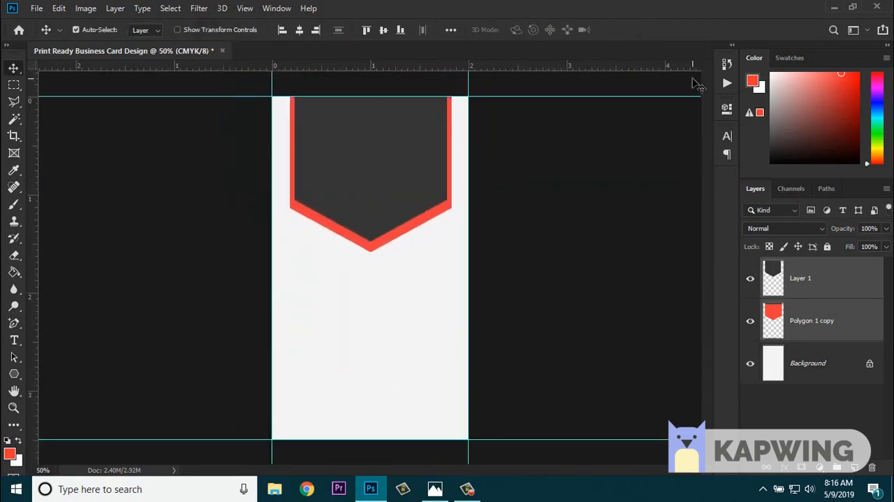
pyautogui.press('Up')
pyautogui.press('Up')
pyautogui.press('Up')
pyautogui.press('Up')
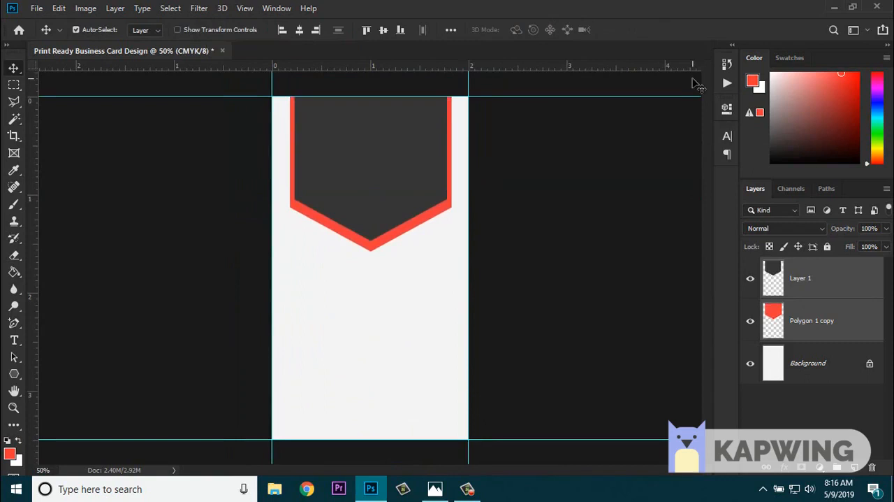
# - Make a narrow vertical rectangular selection over the left side of the red border and add a new layer on top
pyautogui.hotkey('ctrl', '+')
pyautogui.hotkey('ctrl', '+')
pyautogui.moveTo(407, 164); pyautogui.dragTo(396, 370)
pyautogui.click(690, 338)
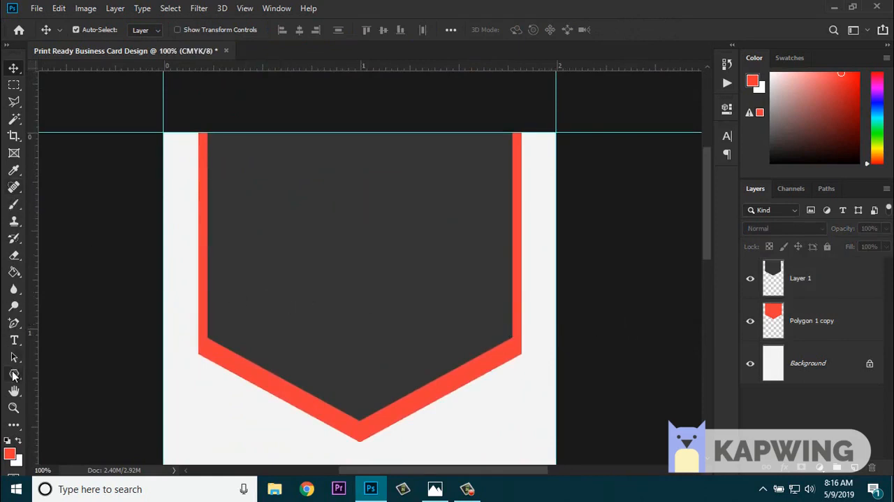
pyautogui.click(14, 87)
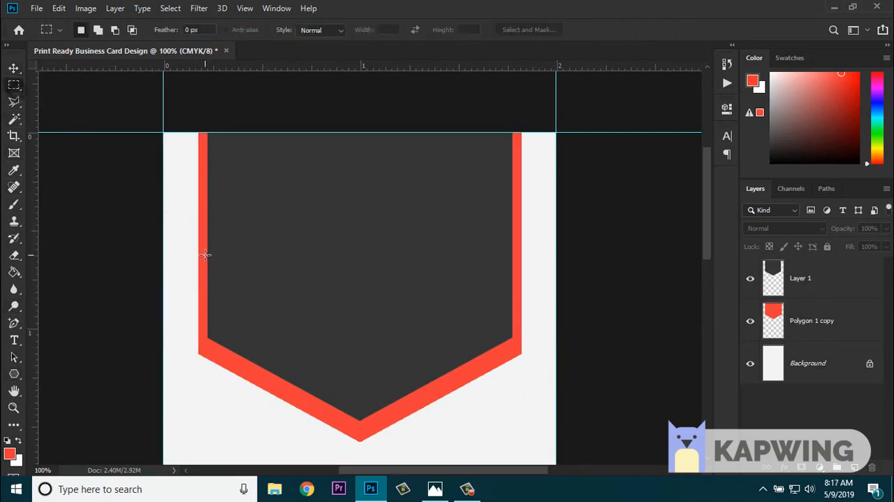
pyautogui.moveTo(205, 255); pyautogui.dragTo(226, 381)
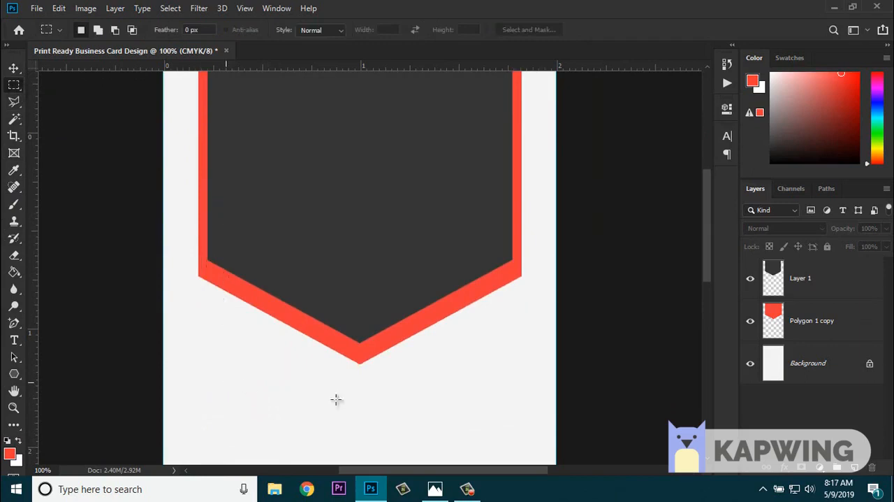
pyautogui.click(854, 466)
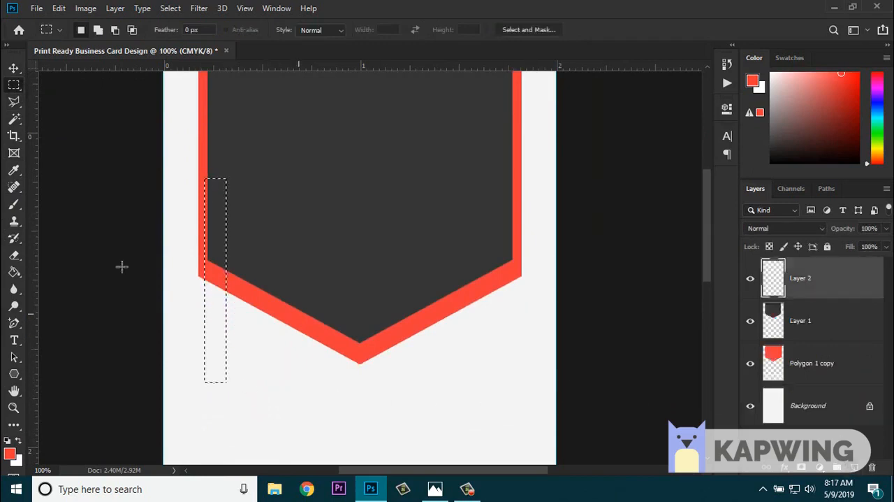
# - Fill the narrow selection with grey b3b3b3 on the new layer using the Paint Bucket, and clear the selection
pyautogui.click(14, 273)
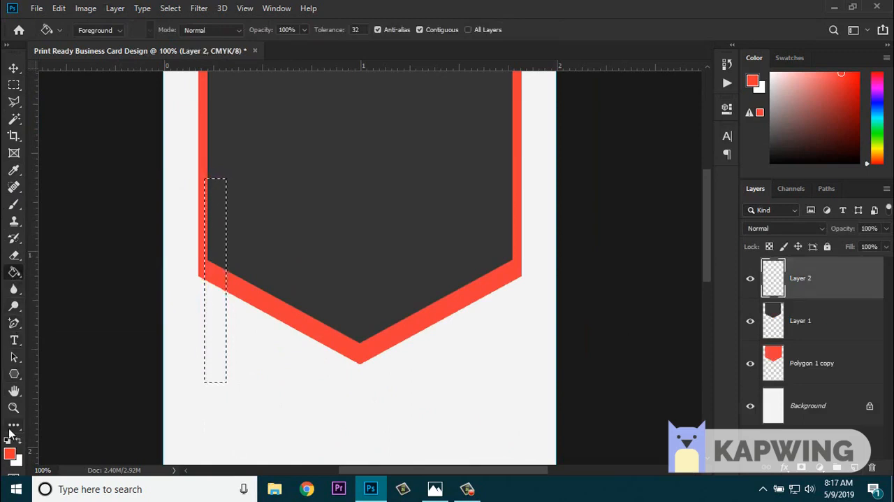
pyautogui.click(10, 454)
pyautogui.moveTo(518, 132); pyautogui.dragTo(465, 124)
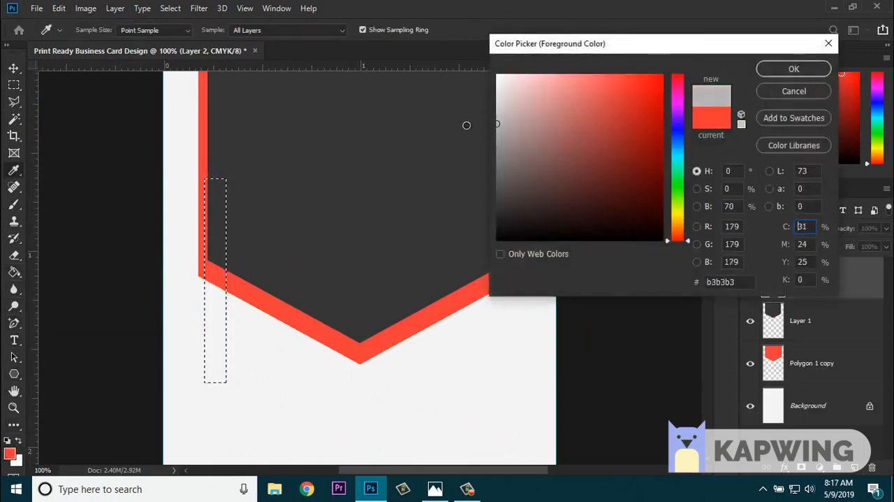
pyautogui.click(788, 68)
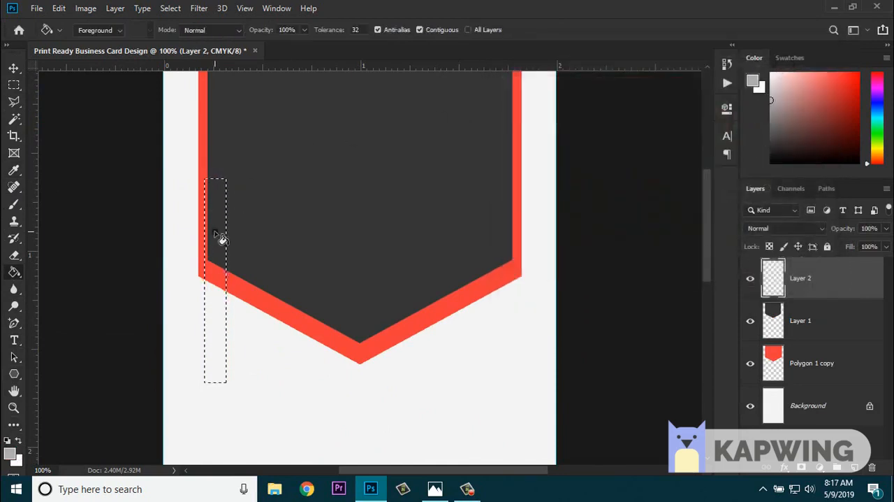
pyautogui.click(216, 235)
pyautogui.hotkey('ctrl', 'd')
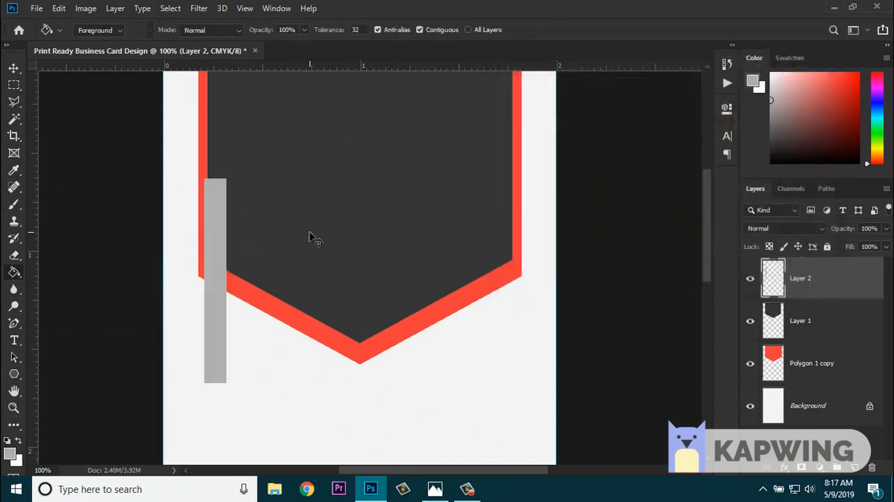
# - Slant the lower end of the grey bar by raising its bottom-left corner, matching the angle of the pointed shape
pyautogui.hotkey('ctrl', '-')
pyautogui.hotkey('ctrl', '-')
pyautogui.hotkey('ctrl', '+')
pyautogui.hotkey('ctrl', '+')
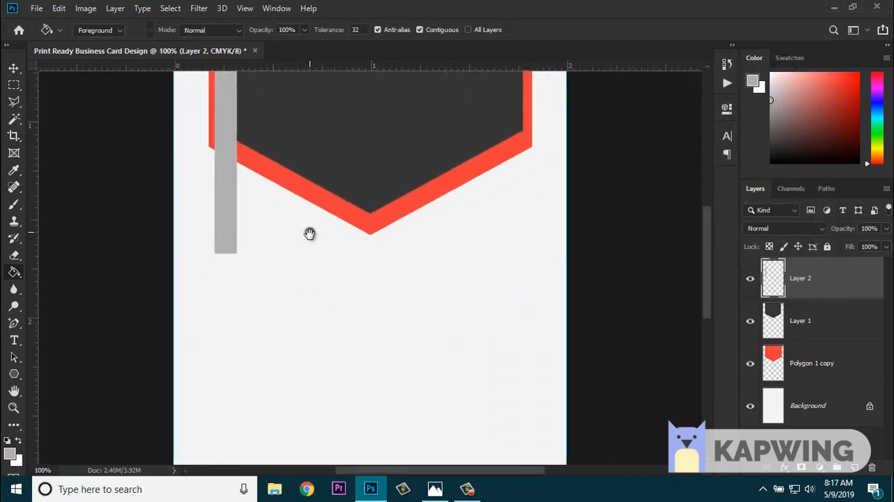
pyautogui.click(13, 68)
pyautogui.click(195, 30)
pyautogui.moveTo(216, 415); pyautogui.dragTo(210, 399)
pyautogui.click(210, 413)
pyautogui.press('Return')
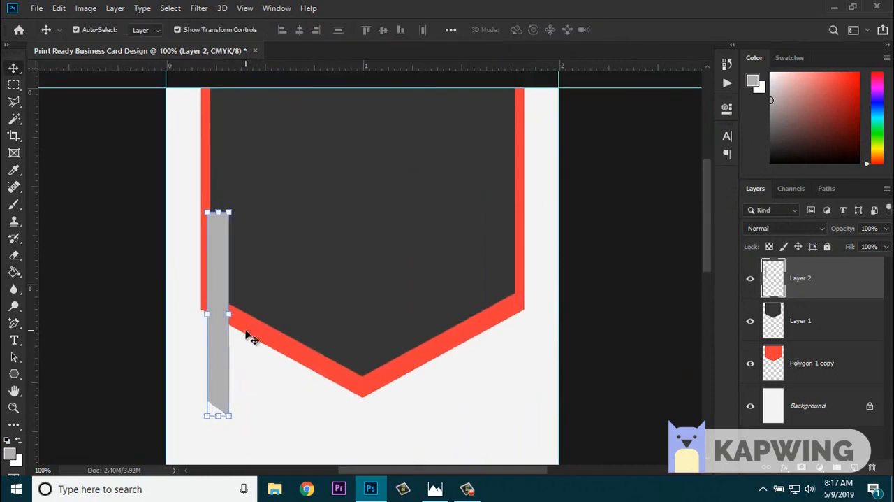
# - Move the grey bar to the card's top over the left red border, scale it to about 87.6%, and hide the transform controls
pyautogui.hotkey('ctrl', '-')
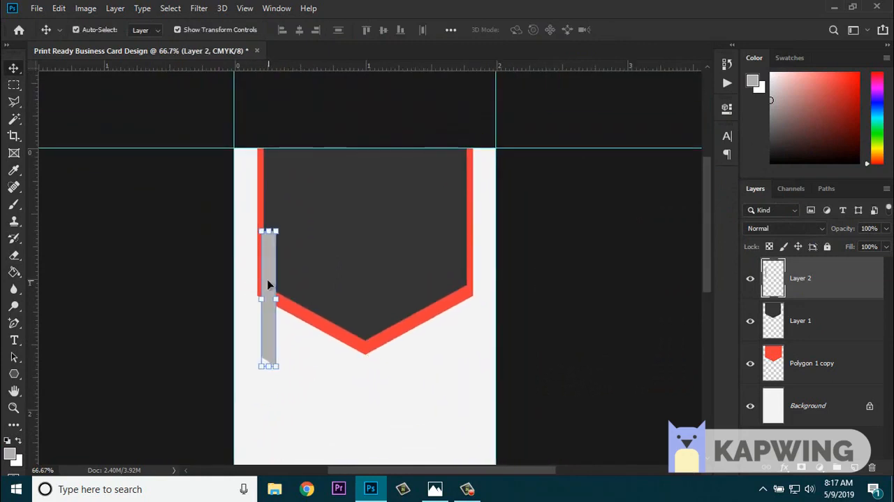
pyautogui.moveTo(269, 284); pyautogui.dragTo(258, 203)
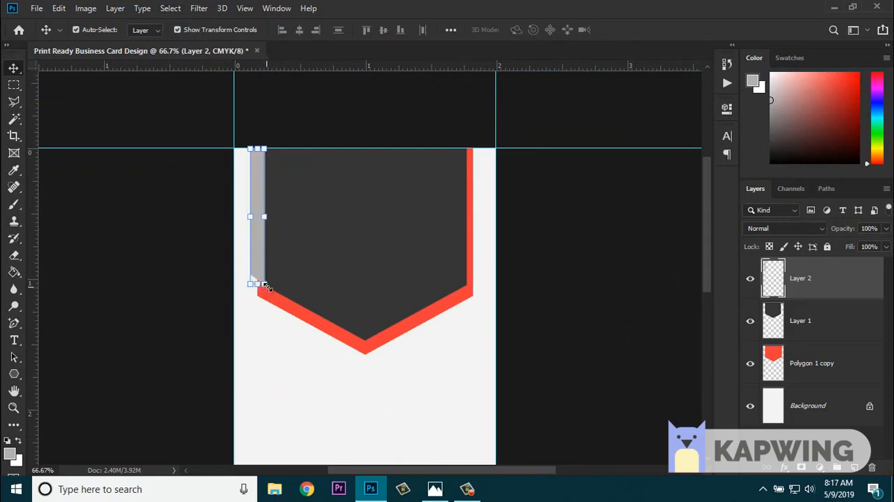
pyautogui.moveTo(264, 284); pyautogui.dragTo(286, 263)
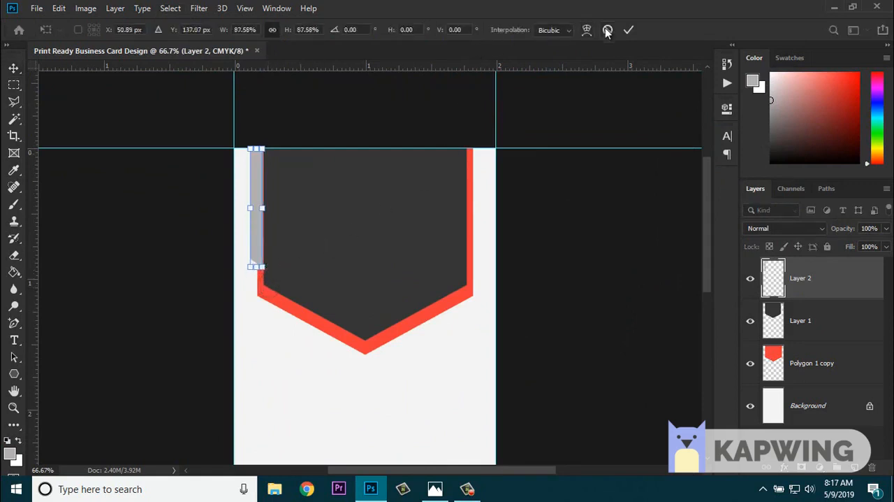
pyautogui.click(629, 30)
pyautogui.click(222, 30)
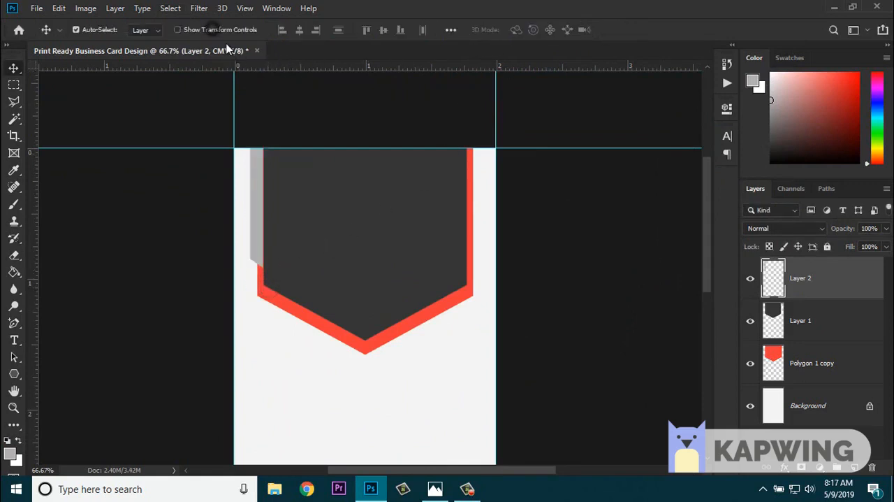
# - Place the grey bar's layer directly beneath the dark shape's layer and duplicate it
pyautogui.moveTo(808, 286); pyautogui.dragTo(815, 341)
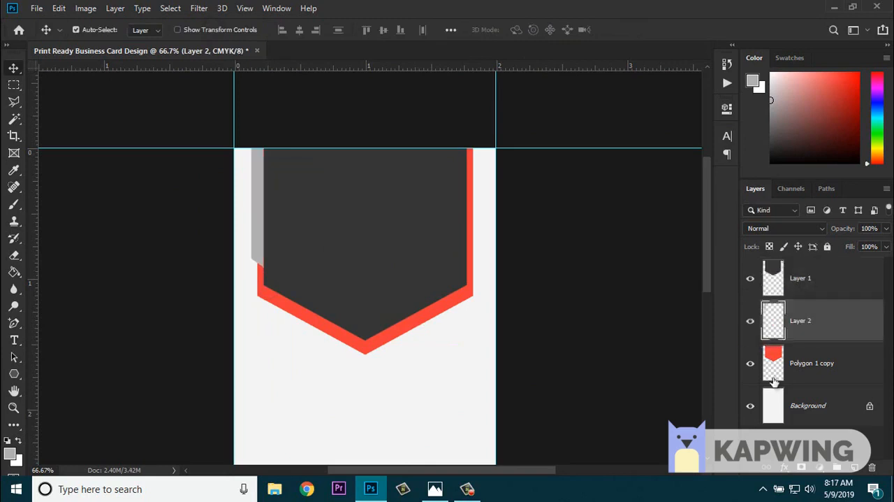
pyautogui.press('ctrl')
pyautogui.hotkey('ctrl', 'j')
# - Flip the duplicated grey bar horizontally and move it straight across to the right side of the pointed shape
pyautogui.click(84, 9)
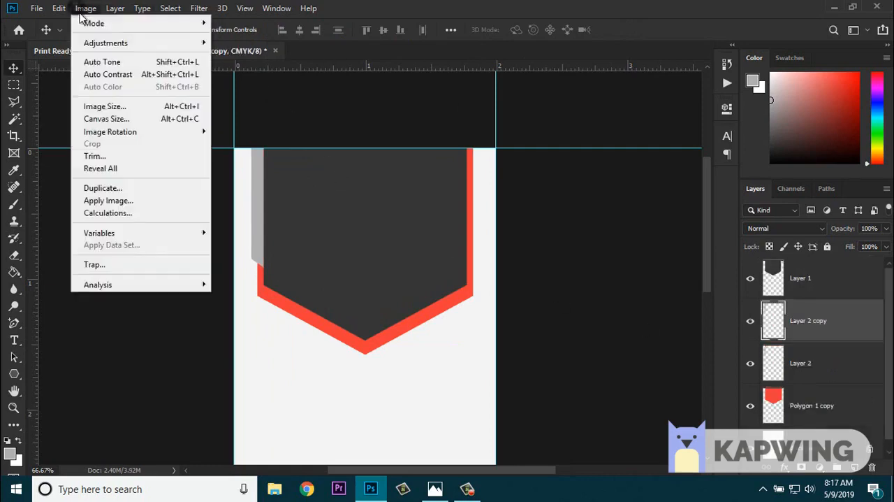
pyautogui.moveTo(130, 46)
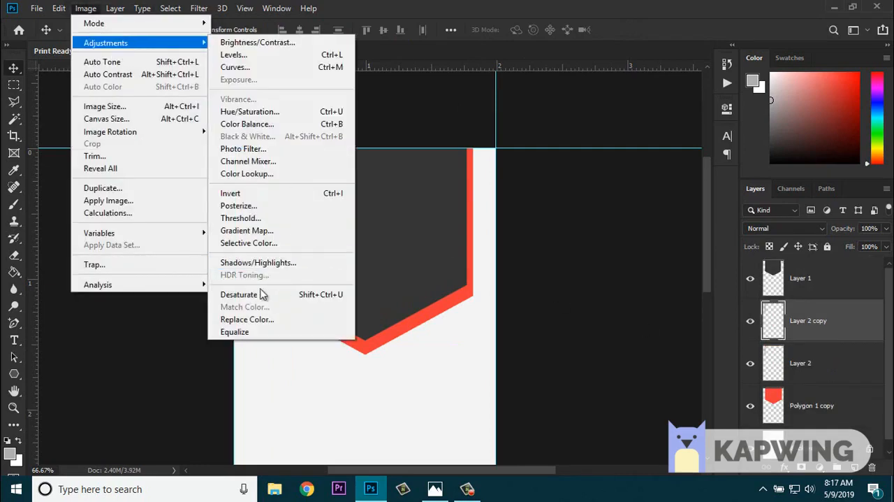
pyautogui.moveTo(58, 9)
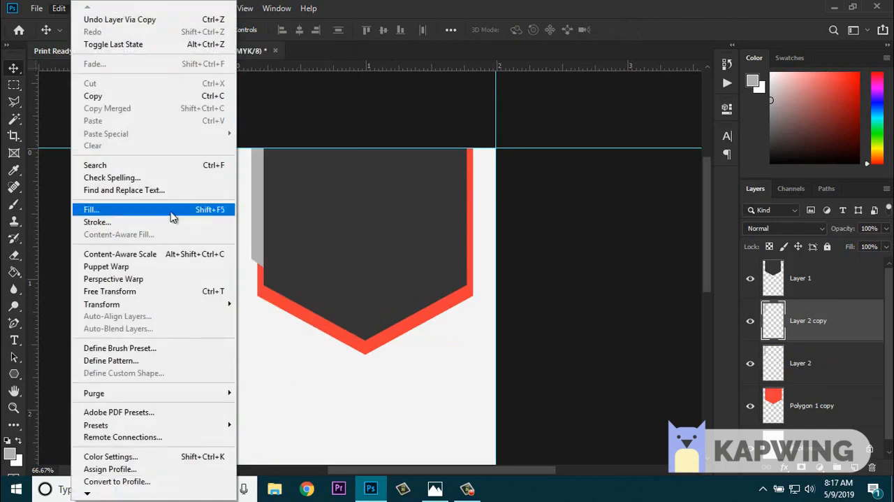
pyautogui.moveTo(216, 303)
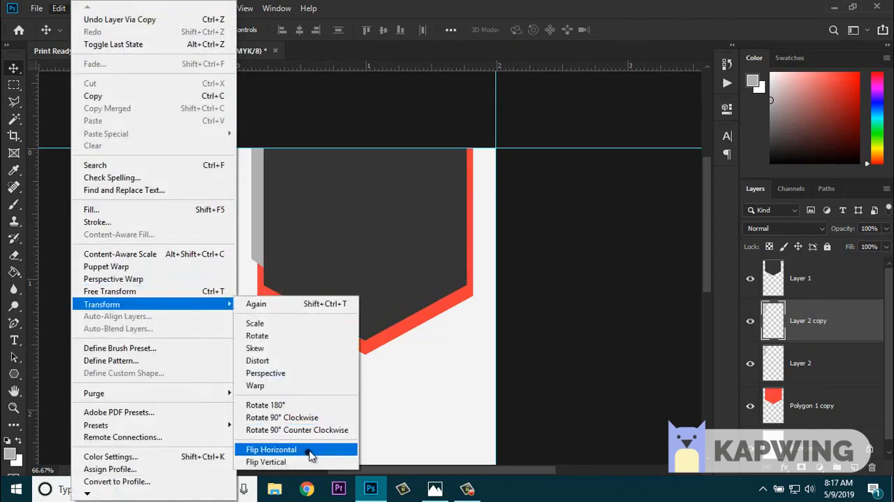
pyautogui.click(311, 449)
pyautogui.moveTo(273, 242); pyautogui.dragTo(476, 236)
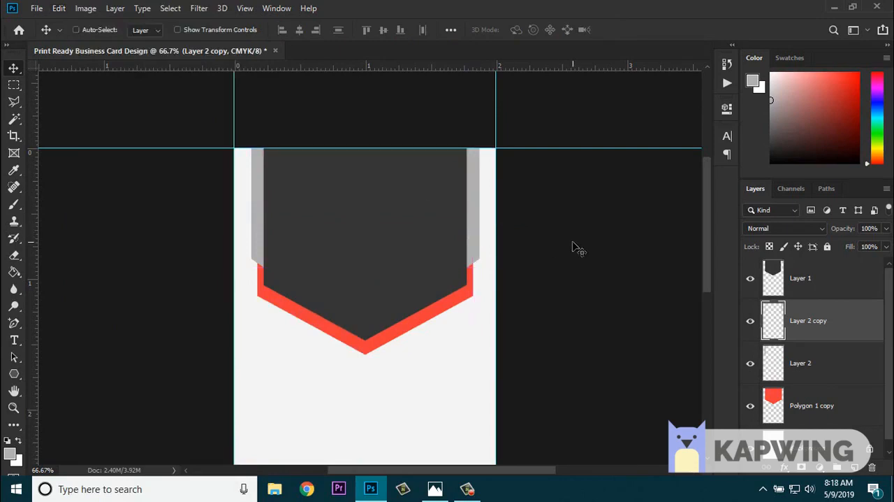
pyautogui.scroll(-3, 577, 250)
pyautogui.hotkey('ctrl', '+')
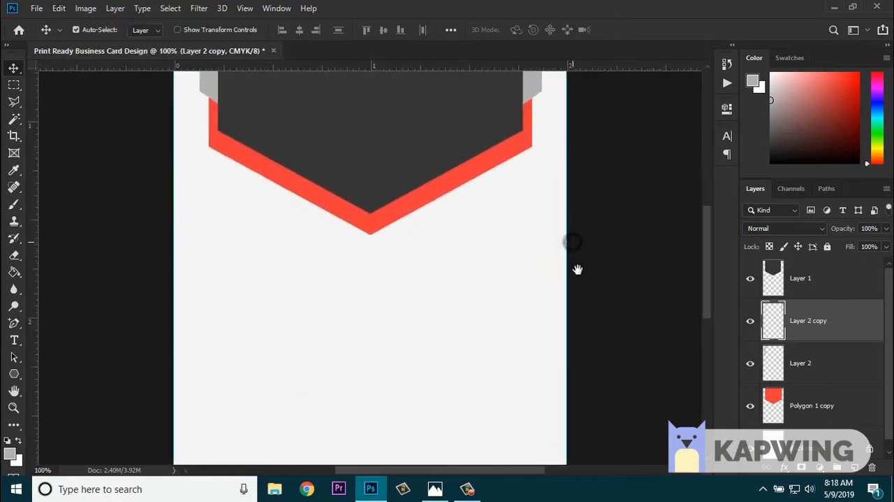
pyautogui.moveTo(577, 269); pyautogui.dragTo(566, 355)
pyautogui.moveTo(561, 322); pyautogui.dragTo(547, 92)
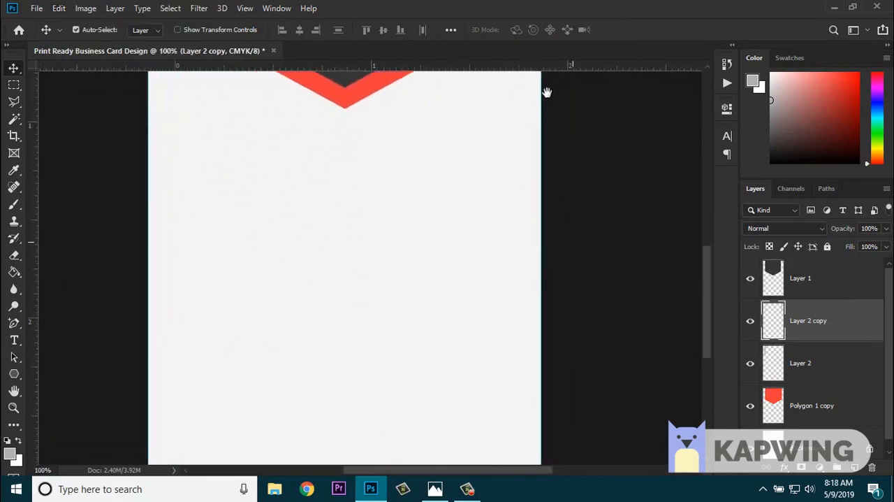
pyautogui.scroll(-5, 545, 88)
pyautogui.scroll(5, 543, 100)
pyautogui.hotkey('ctrl', '-')
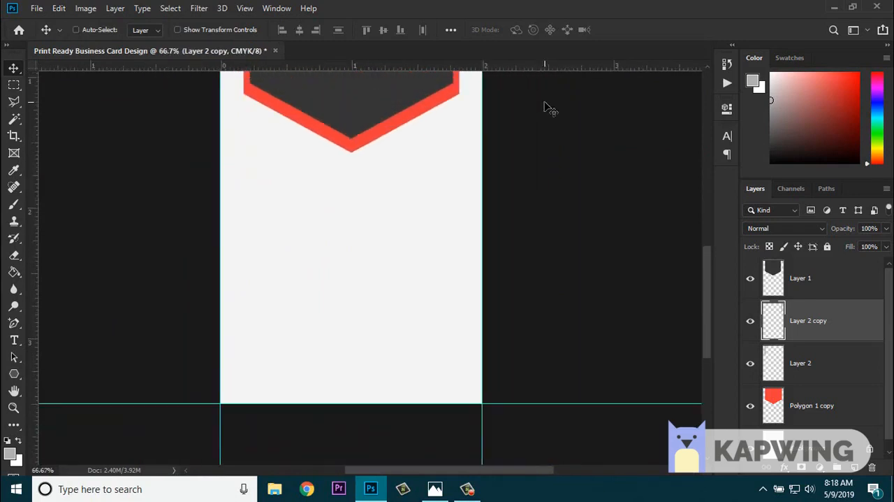
pyautogui.hotkey('ctrl', '-')
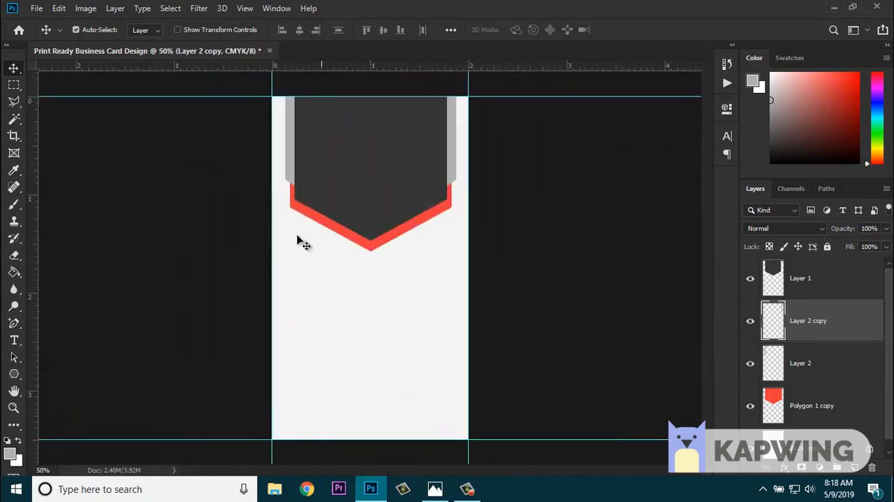
# - Add vertical guides along the outer edges of the right and left grey bars
pyautogui.moveTo(35, 287); pyautogui.dragTo(459, 261)
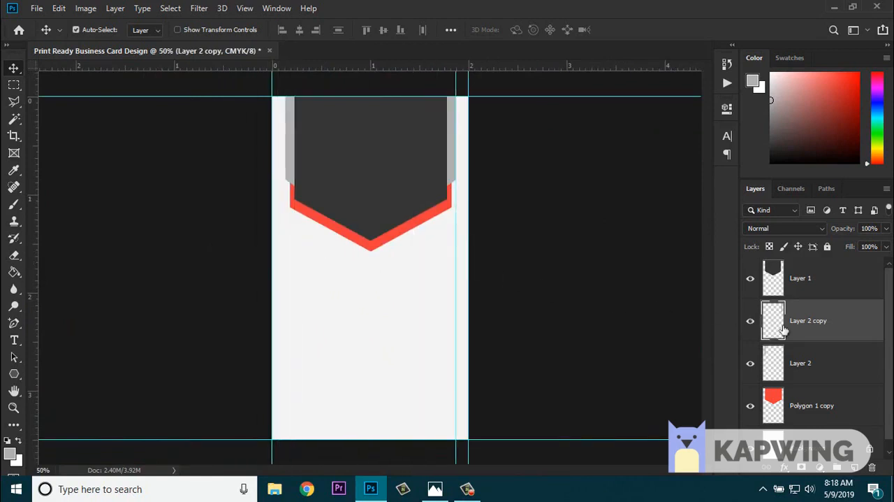
pyautogui.click(787, 358)
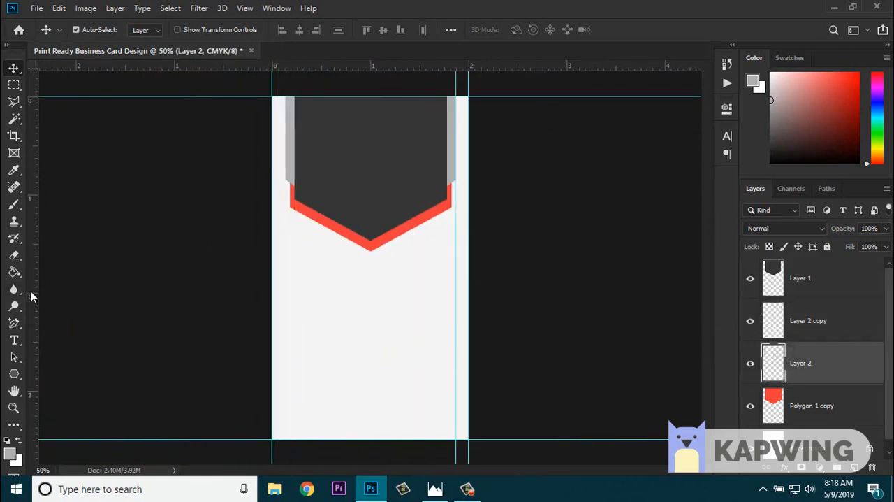
pyautogui.moveTo(31, 296); pyautogui.dragTo(285, 282)
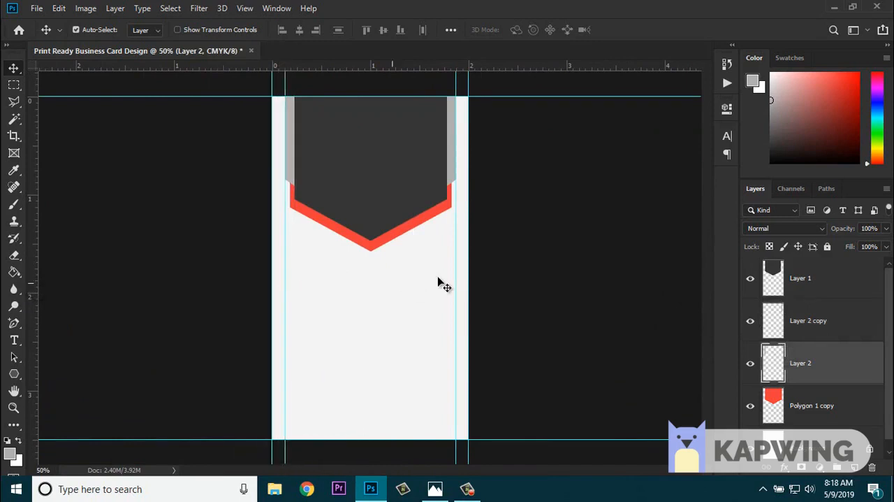
# - Make a small rectangular selection between the card's left edge and the left inner guide, below the pointed shape
pyautogui.hotkey('ctrl', '+')
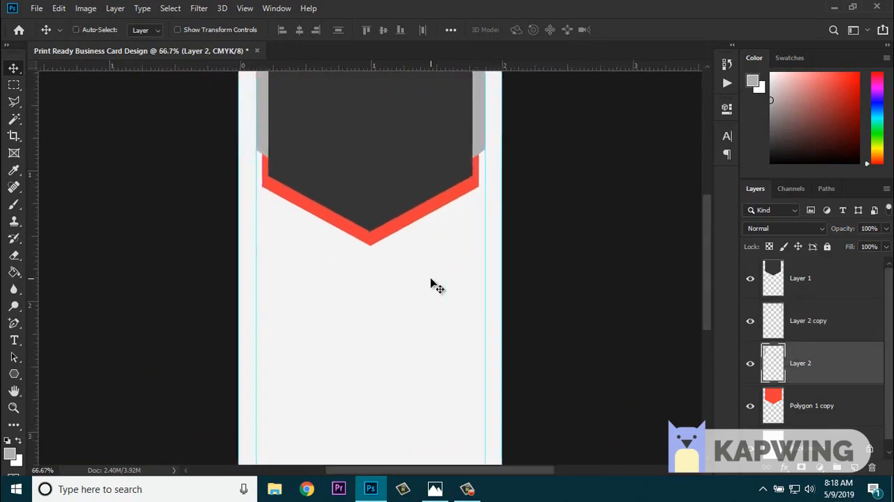
pyautogui.hotkey('ctrl', '+')
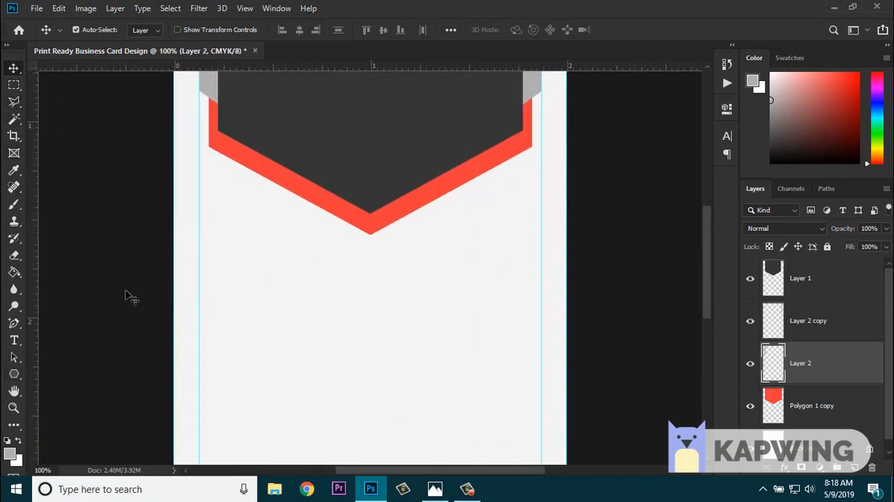
pyautogui.click(14, 84)
pyautogui.moveTo(286, 309); pyautogui.dragTo(308, 362)
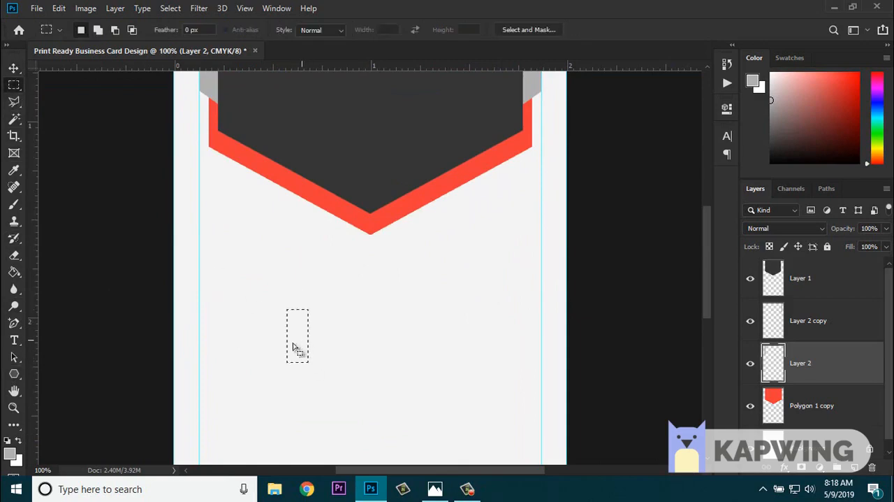
pyautogui.click(294, 347)
pyautogui.moveTo(174, 297); pyautogui.dragTo(200, 360)
# - Add a new layer above the dark shape's layer and fill the selected rectangle with the border's red
pyautogui.click(825, 280)
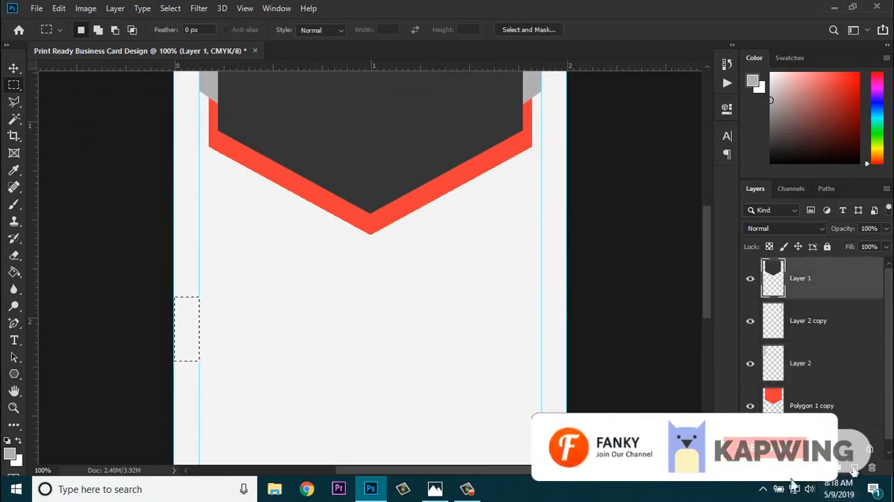
pyautogui.click(858, 467)
pyautogui.click(303, 190)
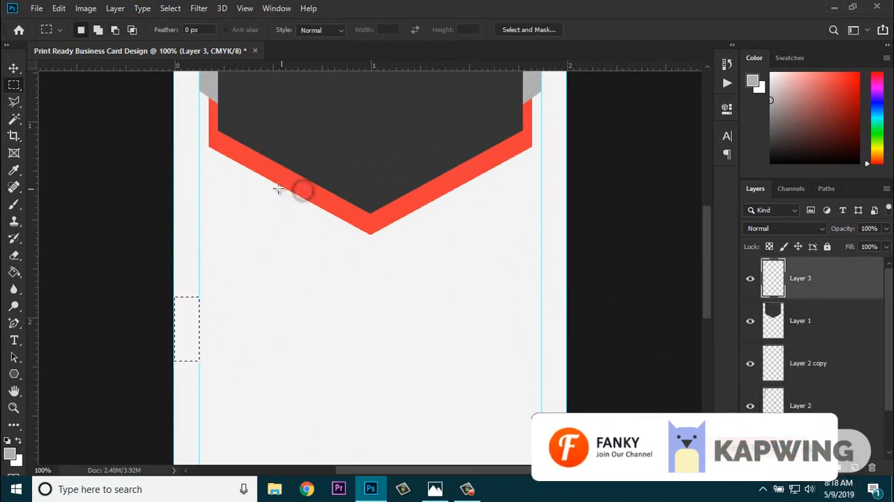
pyautogui.click(14, 274)
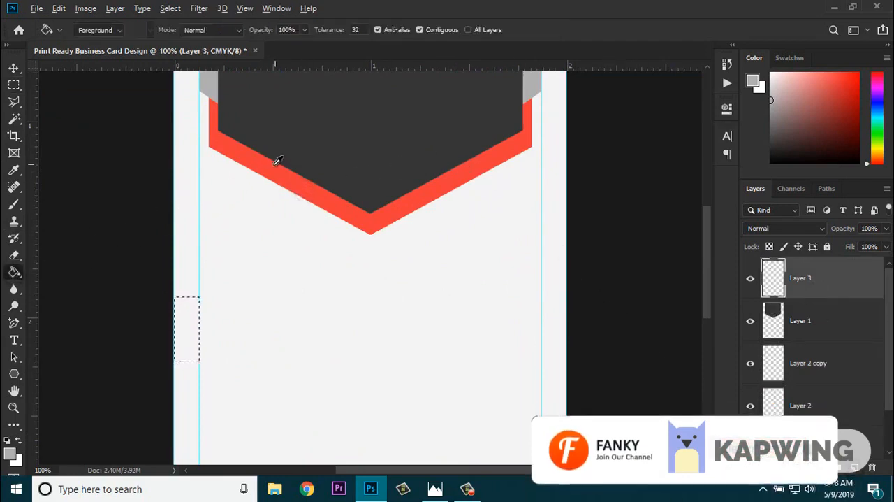
pyautogui.keyDown('alt'); pyautogui.click(274, 167); pyautogui.keyUp('alt')
pyautogui.click(190, 312)
pyautogui.hotkey('ctrl', 'd')
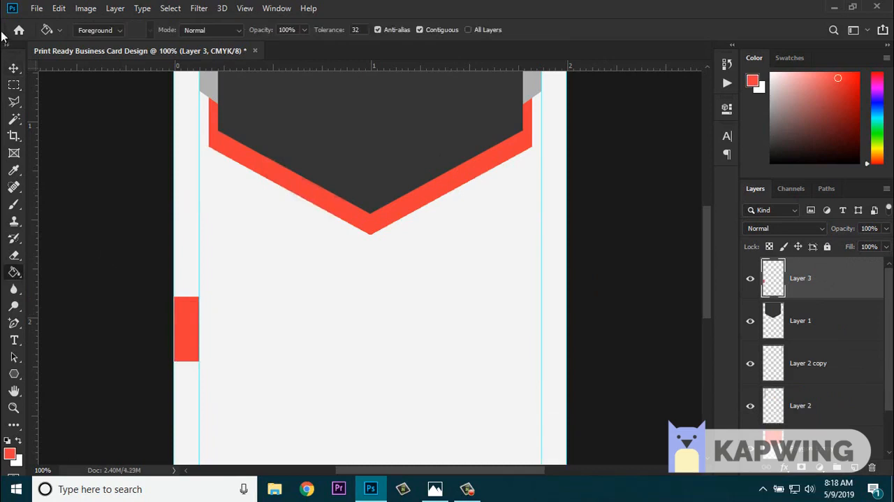
# - Distort the red accent into a slanted shape by lowering both of its inner corners
pyautogui.click(14, 68)
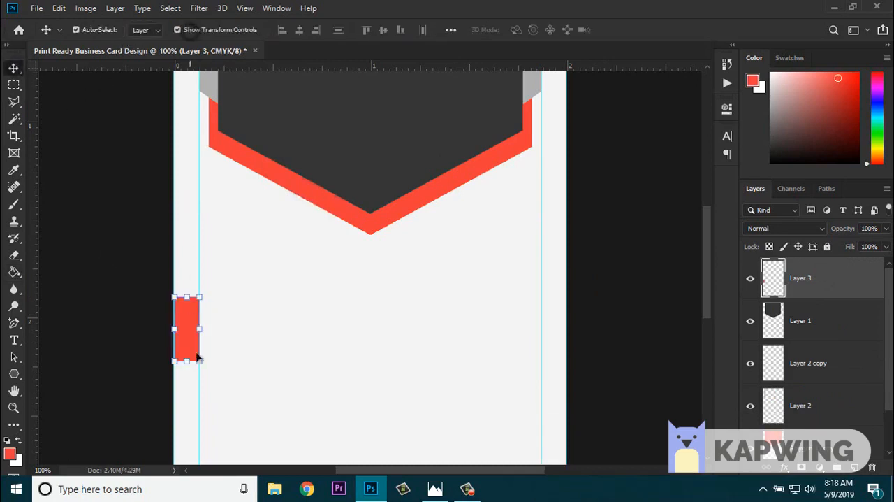
pyautogui.hotkey('ctrl', 't')
pyautogui.moveTo(199, 362); pyautogui.dragTo(199, 381)
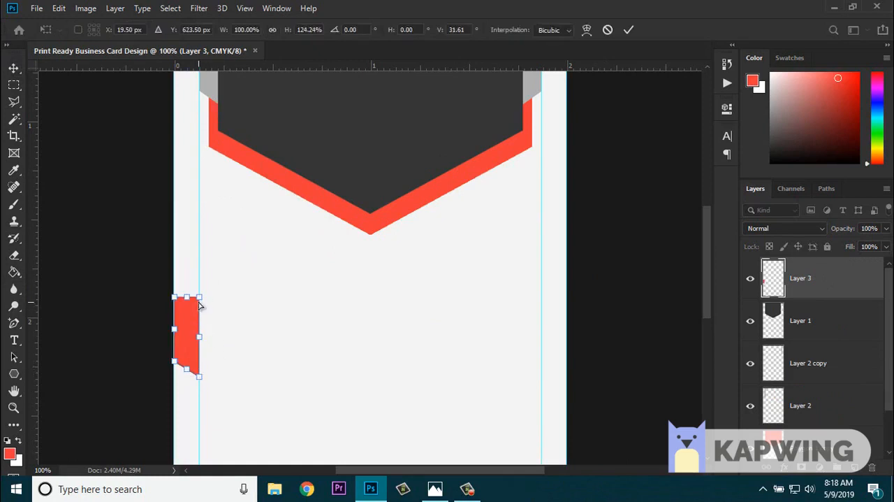
pyautogui.moveTo(199, 299); pyautogui.dragTo(199, 309)
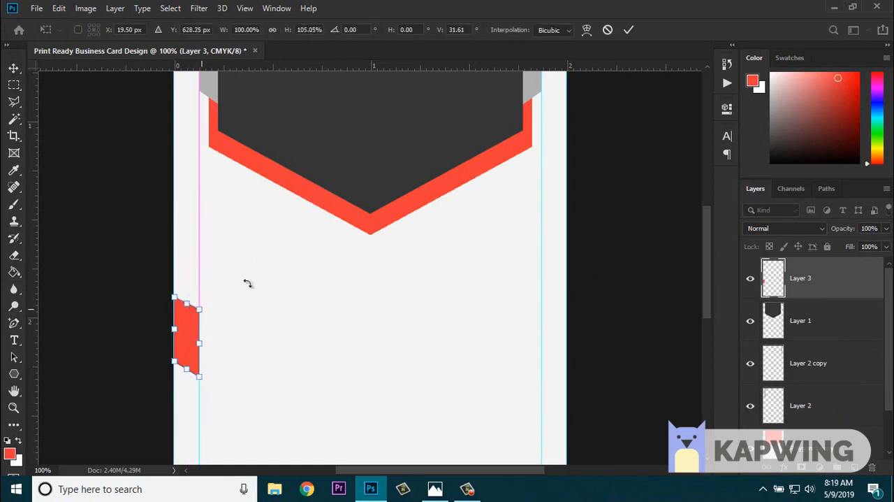
pyautogui.click(631, 31)
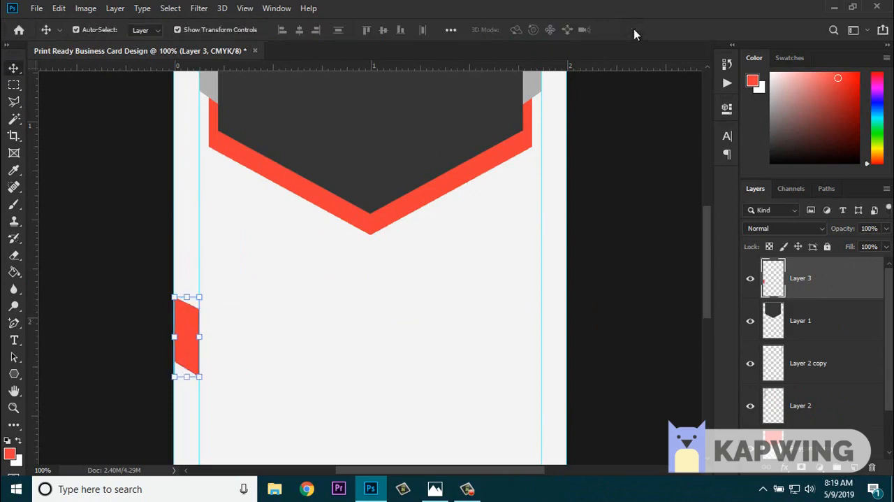
# - Duplicate the red accent, flip the copy horizontally and place it level on the card's right edge
pyautogui.hotkey('ctrl', '-')
pyautogui.hotkey('ctrl', '-')
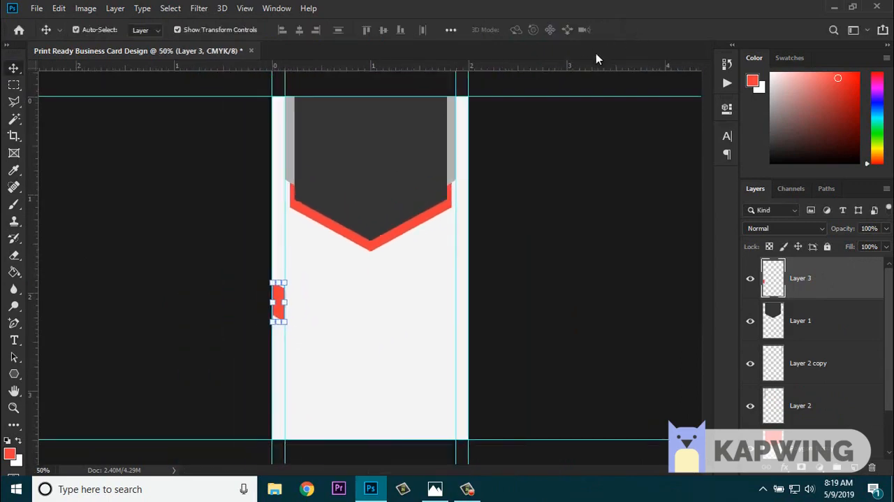
pyautogui.click(209, 30)
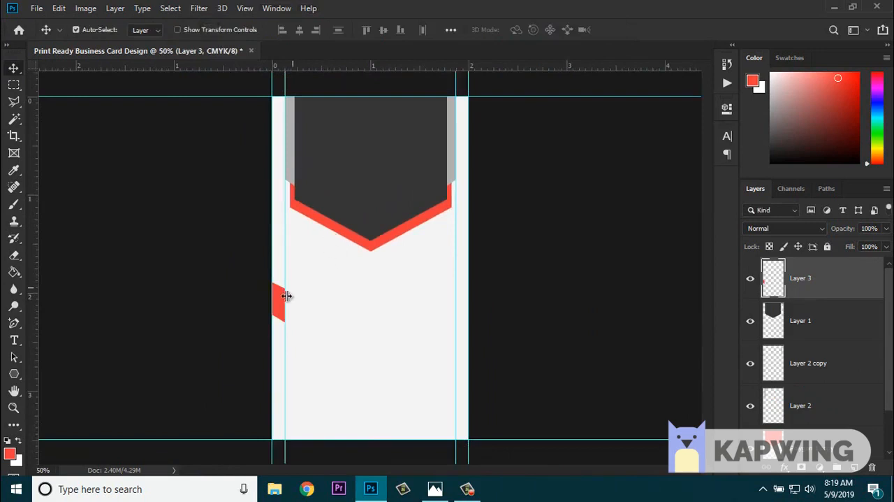
pyautogui.moveTo(285, 308); pyautogui.dragTo(389, 299)
pyautogui.click(62, 8)
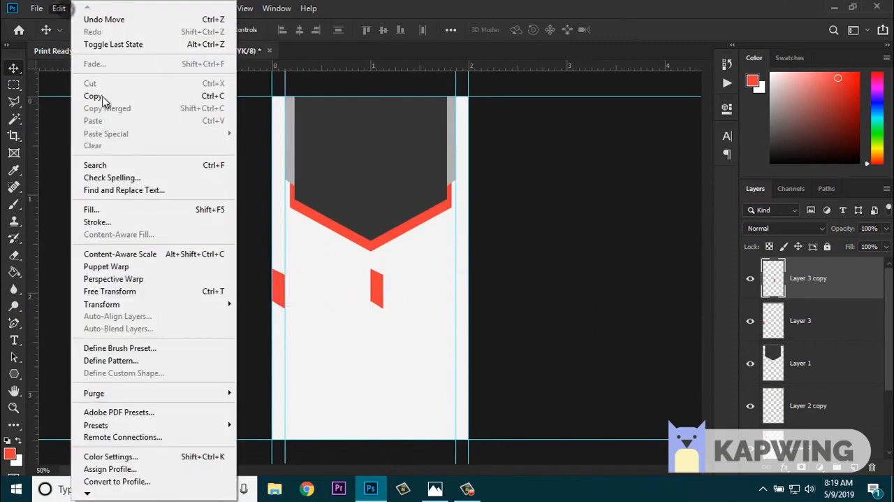
pyautogui.moveTo(216, 305)
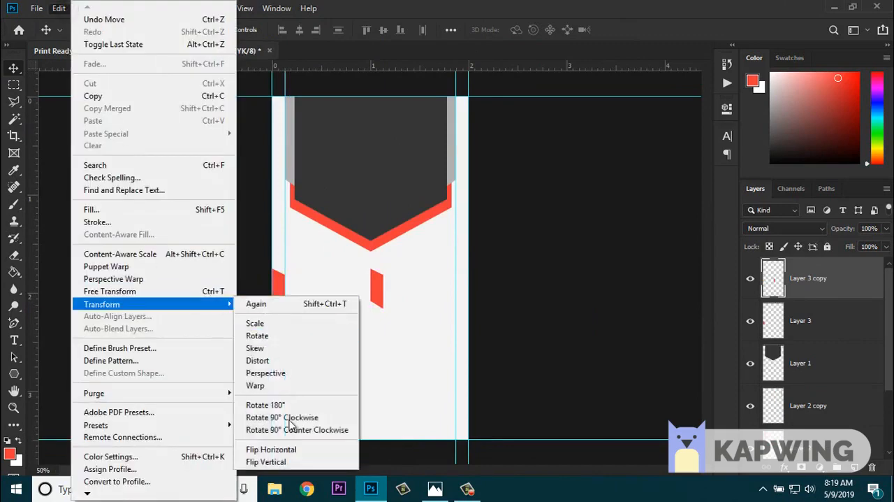
pyautogui.click(300, 447)
pyautogui.moveTo(385, 296); pyautogui.dragTo(464, 296)
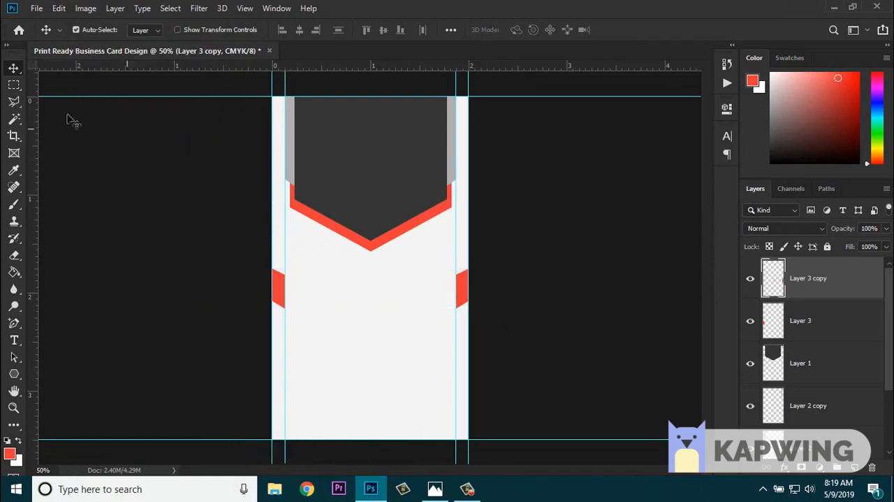
# - Fill the strip beneath the left red accent with the side bars' grey and duplicate it to the right edge
pyautogui.click(15, 85)
pyautogui.click(826, 364)
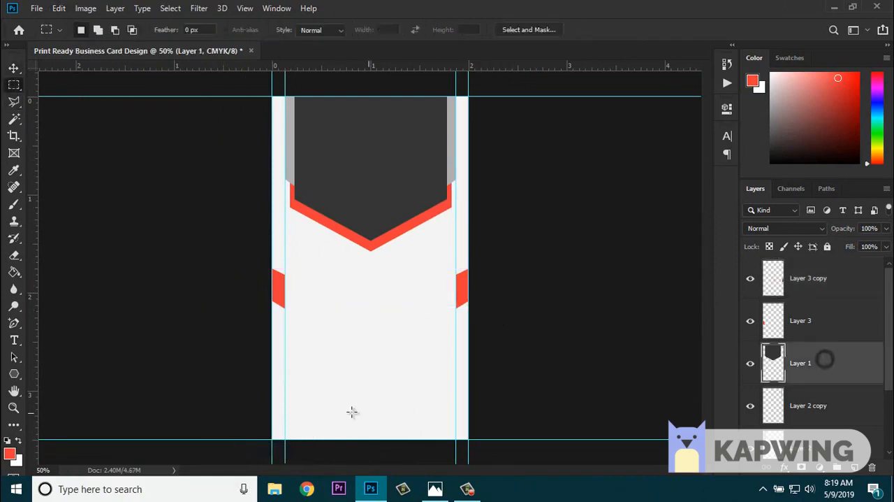
pyautogui.moveTo(272, 287)
pyautogui.mouseDown()
pyautogui.moveTo(286, 343)
pyautogui.moveTo(278, 402)
pyautogui.moveTo(286, 439)
pyautogui.mouseUp()
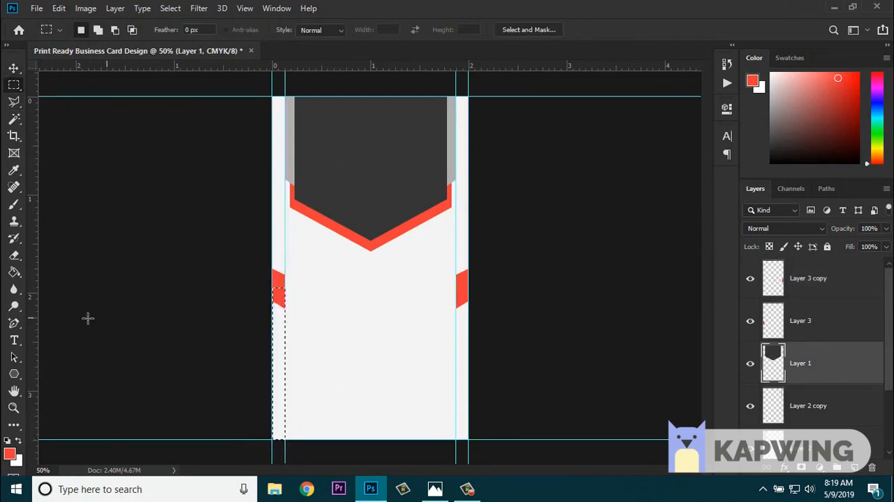
pyautogui.click(14, 272)
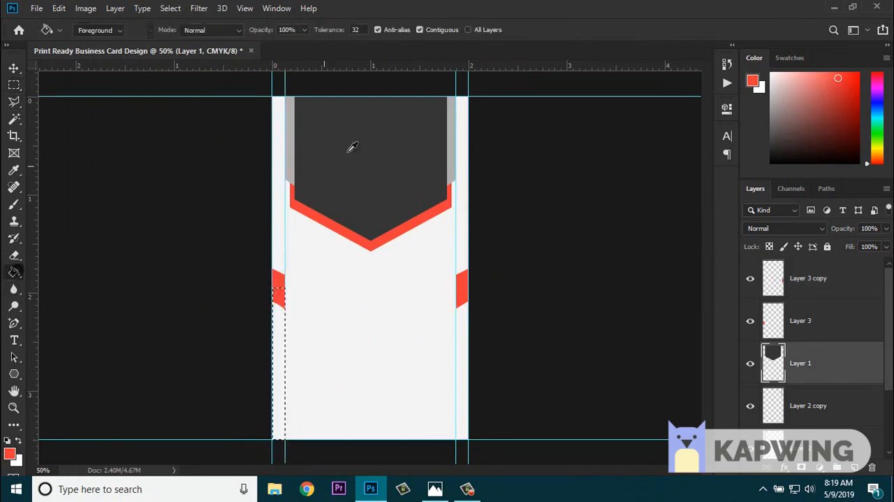
pyautogui.keyDown('alt'); pyautogui.click(290, 152); pyautogui.keyUp('alt')
pyautogui.click(285, 364)
pyautogui.hotkey('ctrl', 'd')
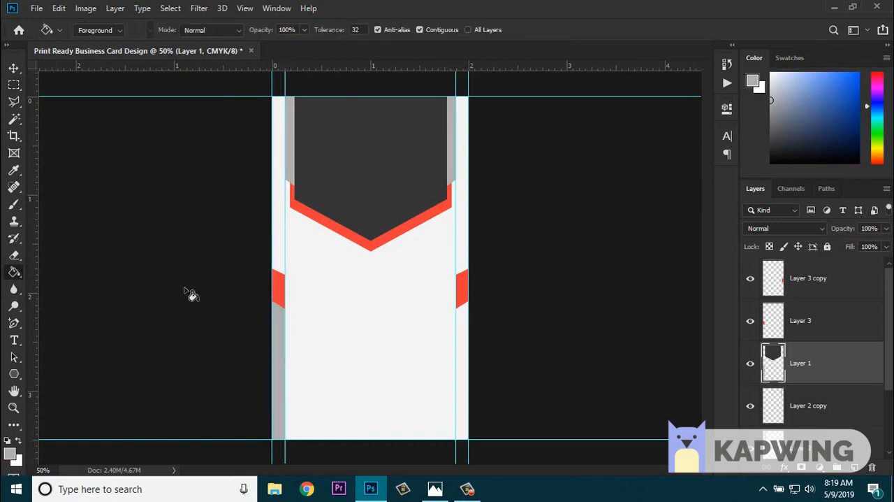
pyautogui.click(14, 68)
pyautogui.moveTo(279, 345); pyautogui.dragTo(543, 326)
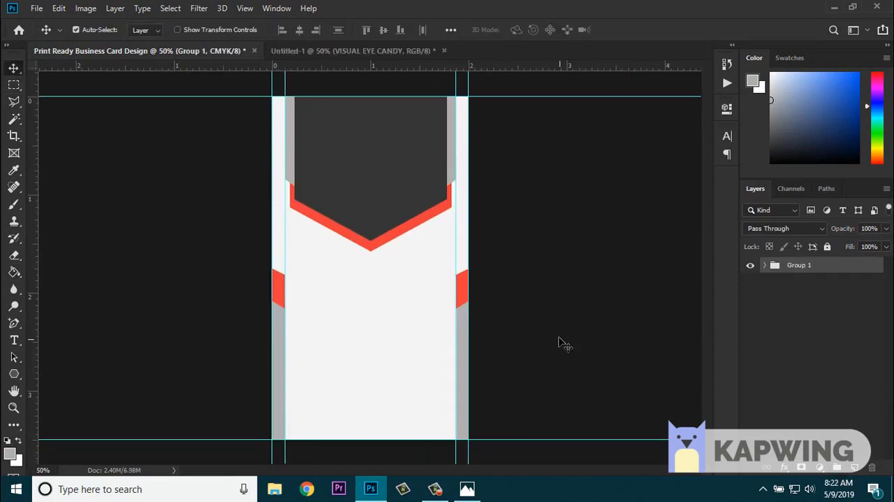
# - Bring the contact information group with its icons from Untitled-1 into the lower half of the card
pyautogui.click(363, 52)
pyautogui.click(803, 363)
pyautogui.moveTo(179, 195); pyautogui.dragTo(342, 319)
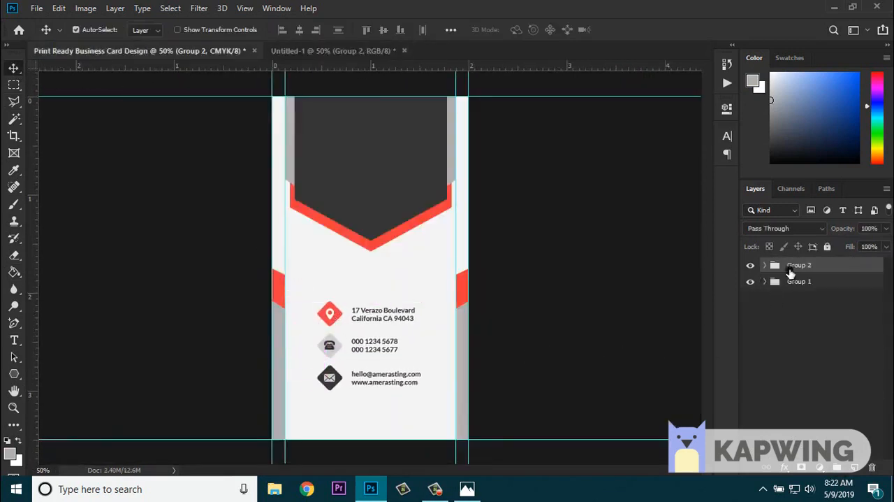
# - Rename the contact details group as Information and the background artwork group as Shapes
pyautogui.doubleClick(796, 266)
pyautogui.write('Information')
pyautogui.doubleClick(800, 281)
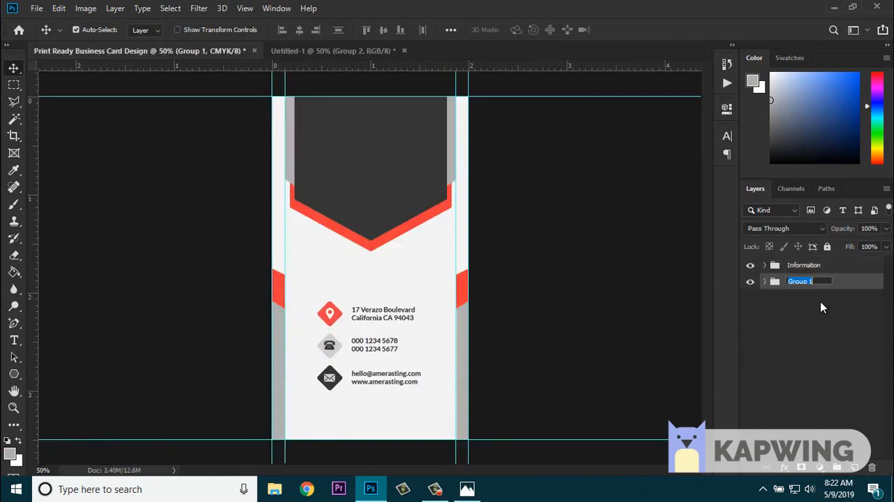
pyautogui.write('Shapes')
pyautogui.press('Return')
# - Bring the AmeraString logo group from Untitled-1 into the card and centre it in the dark pointed shape
pyautogui.click(792, 265)
pyautogui.click(342, 51)
pyautogui.click(795, 348)
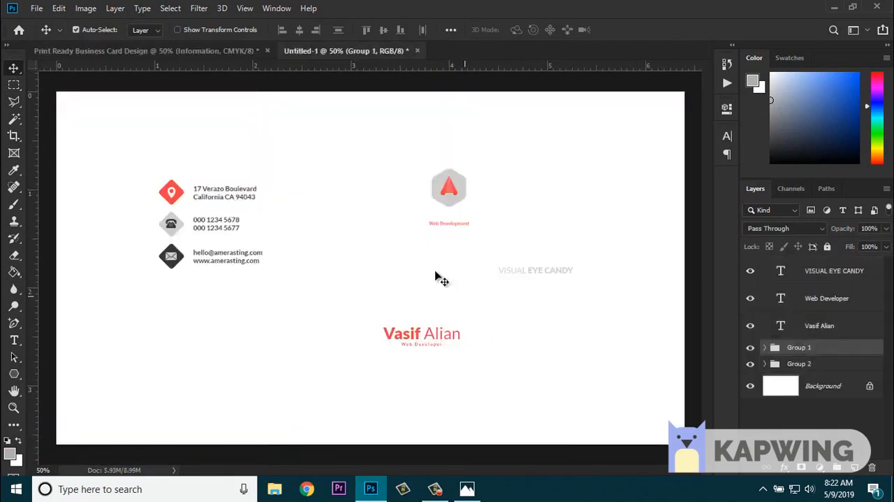
pyautogui.moveTo(454, 183); pyautogui.dragTo(375, 149)
pyautogui.click(370, 145)
pyautogui.click(763, 266)
pyautogui.click(800, 265)
pyautogui.hotkey('ctrl', '+')
# - Move the Information group lower on the card to leave room beneath the pointed shape
pyautogui.click(804, 282)
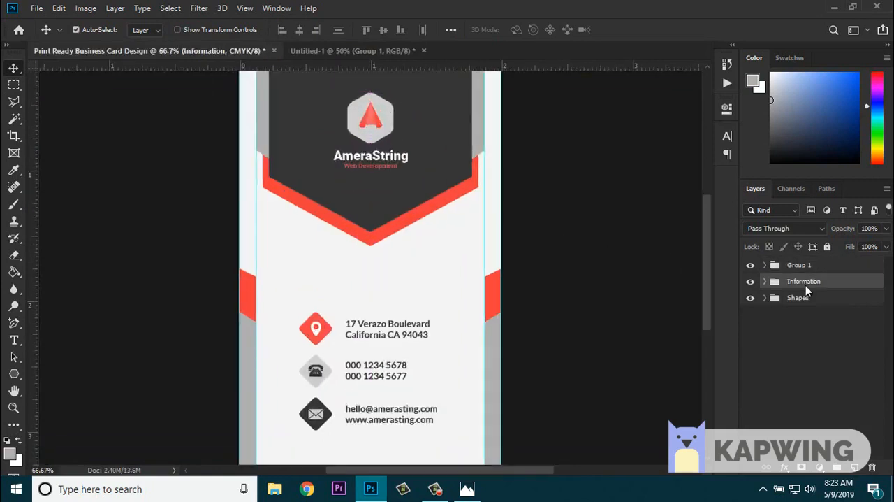
pyautogui.hotkey('shift', 'Down')
pyautogui.hotkey('shift', 'Down')
pyautogui.hotkey('ctrl', '-')
pyautogui.moveTo(328, 318); pyautogui.dragTo(327, 329)
# - Bring the full name and Web Developer text from Untitled-1 into the card, centred above the contact information
pyautogui.click(330, 52)
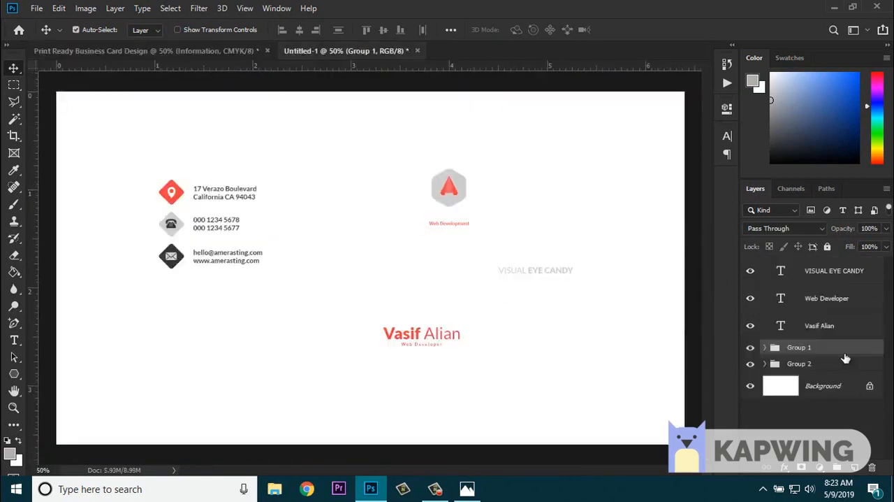
pyautogui.click(829, 304)
pyautogui.keyDown('shift'); pyautogui.click(823, 330); pyautogui.keyUp('shift')
pyautogui.moveTo(433, 332); pyautogui.dragTo(378, 263)
pyautogui.moveTo(382, 268); pyautogui.dragTo(393, 287)
pyautogui.hotkey('ctrl', '+')
pyautogui.hotkey('ctrl', '+')
pyautogui.moveTo(443, 305); pyautogui.dragTo(443, 304)
pyautogui.hotkey('ctrl', '-')
pyautogui.hotkey('ctrl', '-')
# - Gather all of the card's groups into a single group named Back Side
pyautogui.keyDown('shift'); pyautogui.click(826, 266); pyautogui.keyUp('shift')
pyautogui.hotkey('ctrl', 'g')
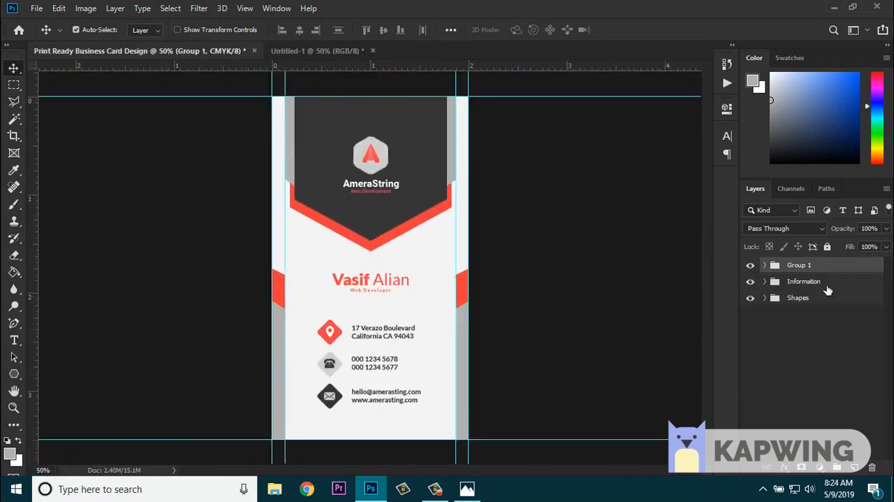
pyautogui.keyDown('shift'); pyautogui.click(819, 301); pyautogui.keyUp('shift')
pyautogui.hotkey('ctrl', 'g')
pyautogui.doubleClick(800, 266)
pyautogui.write('F')
pyautogui.write('e')
pyautogui.press('Return')
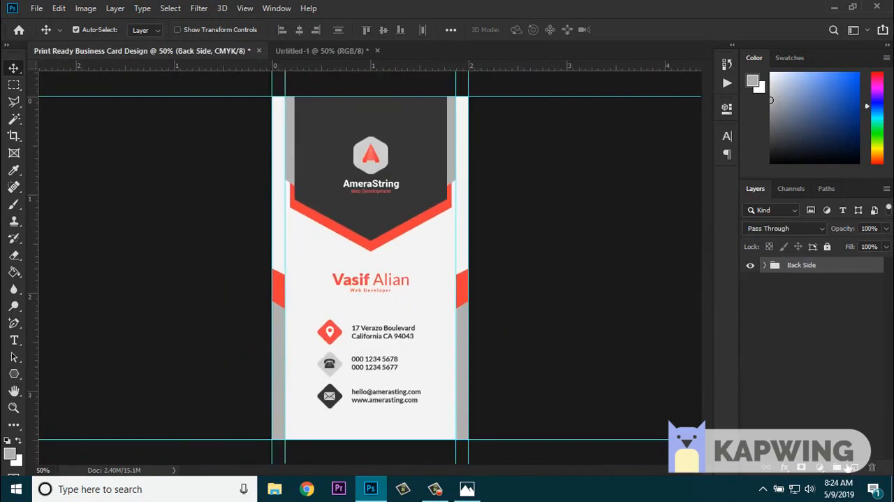
# - Fill a new layer with the pointed shape's dark grey and hide the Back Side group
pyautogui.click(854, 467)
pyautogui.click(14, 271)
pyautogui.keyDown('alt'); pyautogui.click(420, 178); pyautogui.keyUp('alt')
pyautogui.click(751, 308)
pyautogui.click(401, 288)
pyautogui.hotkey('ctrl', '+')
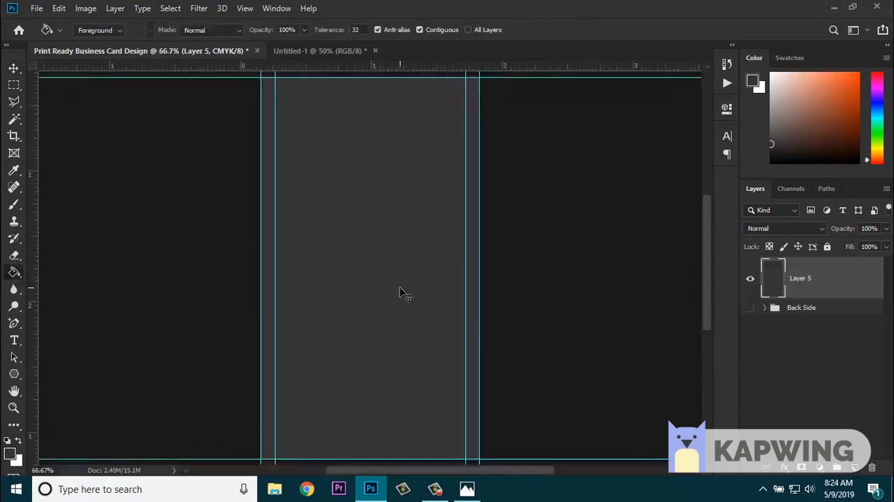
pyautogui.hotkey('ctrl', '-')
# - Duplicate the red pointed shape from the Back Side group's Shapes and place the copy above the dark fill layer
pyautogui.click(751, 308)
pyautogui.click(765, 308)
pyautogui.click(750, 278)
pyautogui.click(794, 357)
pyautogui.click(783, 357)
pyautogui.scroll(-5, 803, 377)
pyautogui.click(839, 425)
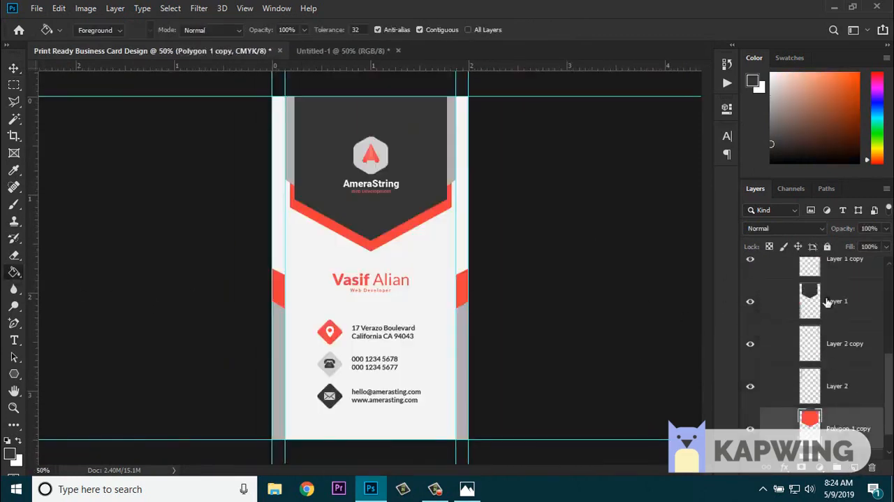
pyautogui.keyDown('ctrl'); pyautogui.click(829, 301); pyautogui.keyUp('ctrl')
pyautogui.click(847, 422)
pyautogui.scroll(1, 842, 424)
pyautogui.scroll(-1, 814, 423)
pyautogui.keyDown('alt'); pyautogui.moveTo(835, 423); pyautogui.dragTo(840, 282); pyautogui.keyUp('alt')
pyautogui.keyDown('alt'); pyautogui.moveTo(841, 297); pyautogui.dragTo(824, 261); pyautogui.keyUp('alt')
# - Collapse and hide the Back Side group, and show the dark fill layer again
pyautogui.click(774, 352)
pyautogui.click(765, 350)
pyautogui.click(750, 320)
pyautogui.click(750, 352)
# - Stack copies of the red pointed shape vertically to form a longer banner and merge them into one layer
pyautogui.click(14, 68)
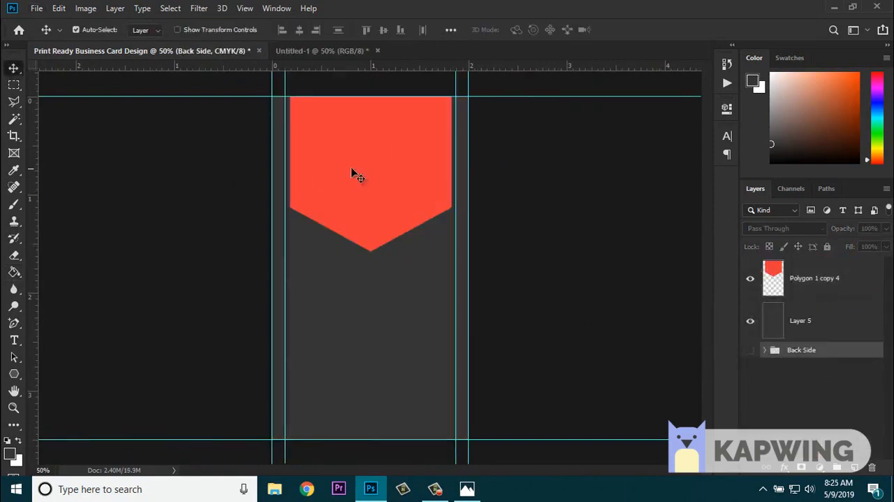
pyautogui.moveTo(376, 146); pyautogui.dragTo(385, 174)
pyautogui.keyDown('alt'); pyautogui.moveTo(385, 174); pyautogui.dragTo(387, 123); pyautogui.keyUp('alt')
pyautogui.keyDown('shift'); pyautogui.click(815, 363); pyautogui.keyUp('shift')
pyautogui.moveTo(390, 370); pyautogui.dragTo(365, 305)
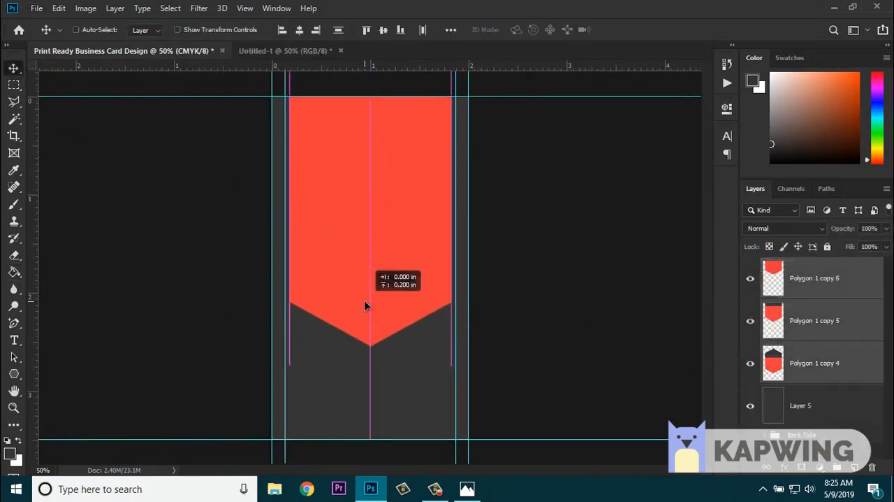
pyautogui.hotkey('ctrl', 'e')
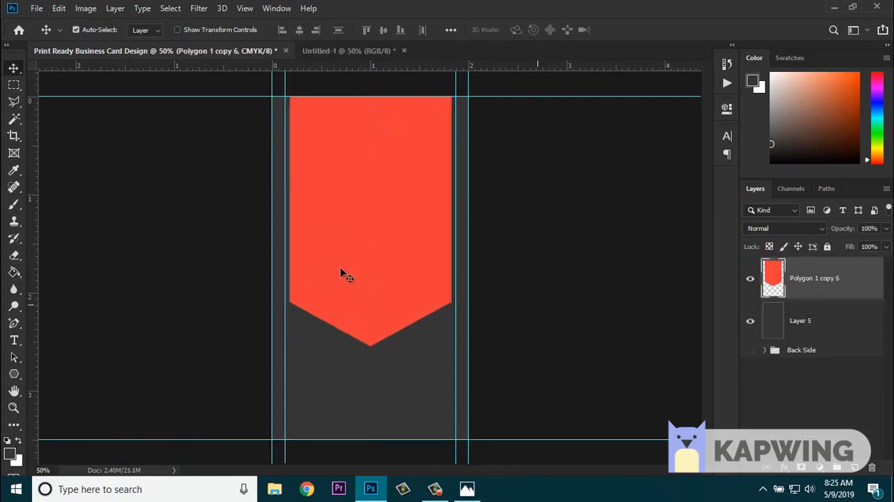
# - Duplicate the long red banner as a dark grey shape and scale the copy slightly smaller
pyautogui.rightClick(831, 279)
pyautogui.click(693, 71)
pyautogui.press('Return')
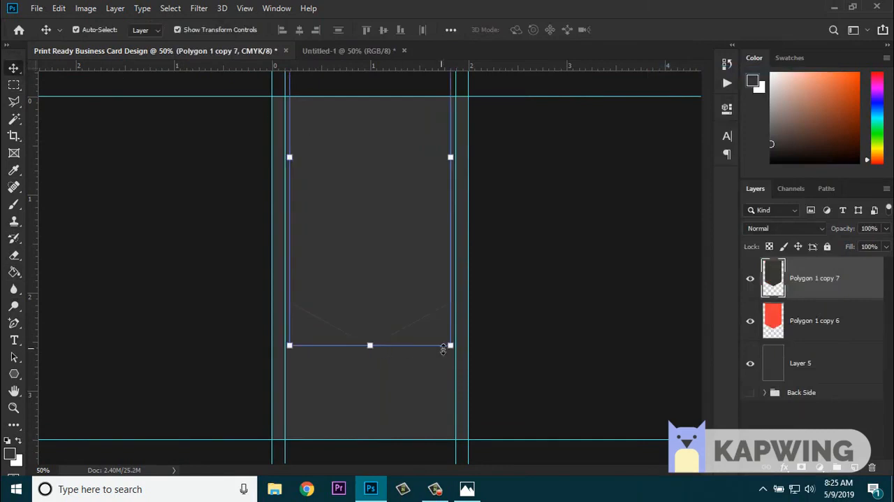
pyautogui.moveTo(451, 346); pyautogui.dragTo(446, 335)
pyautogui.click(632, 30)
# - Scale the dark banner to 97.83% and select the whole canvas for aligning it
pyautogui.hotkey('ctrl', 'a')
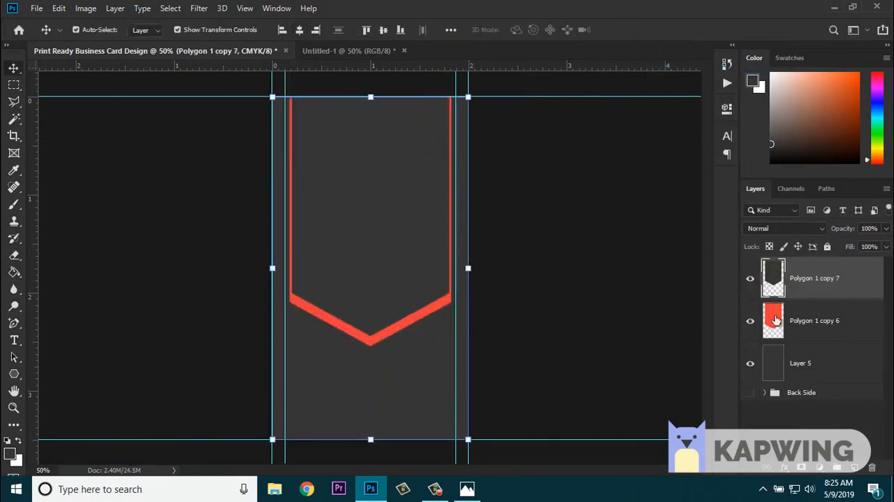
pyautogui.moveTo(468, 439); pyautogui.dragTo(467, 432)
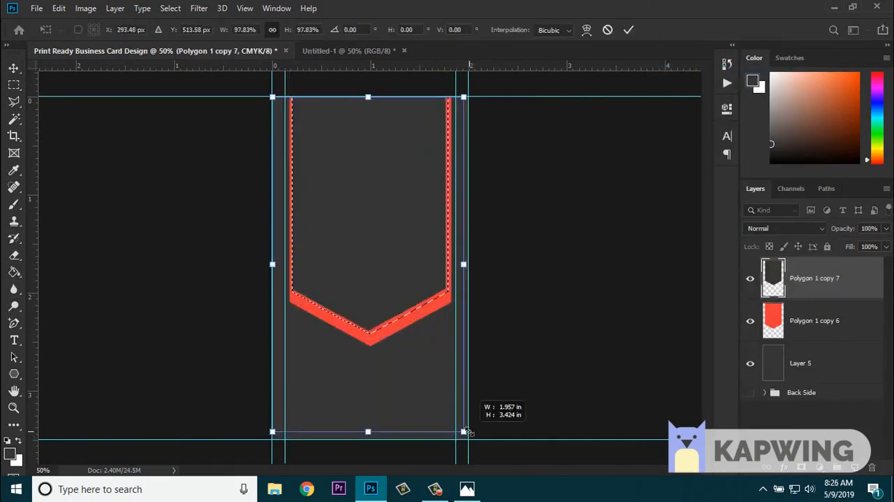
pyautogui.click(629, 32)
pyautogui.hotkey('ctrl', 'a')
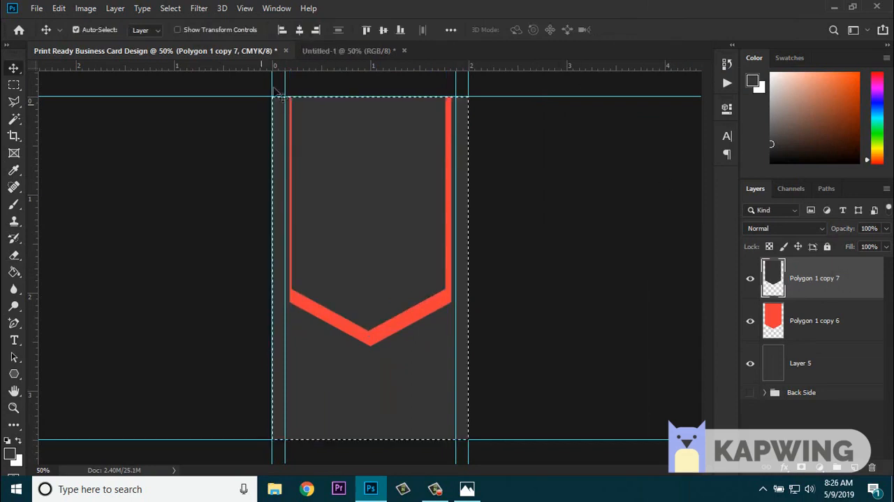
# - Draw a narrow vertical rectangular selection across the left half of the dark banner and its lower red edge
pyautogui.click(766, 392)
pyautogui.scroll(-3, 769, 402)
pyautogui.hotkey('ctrl', '+')
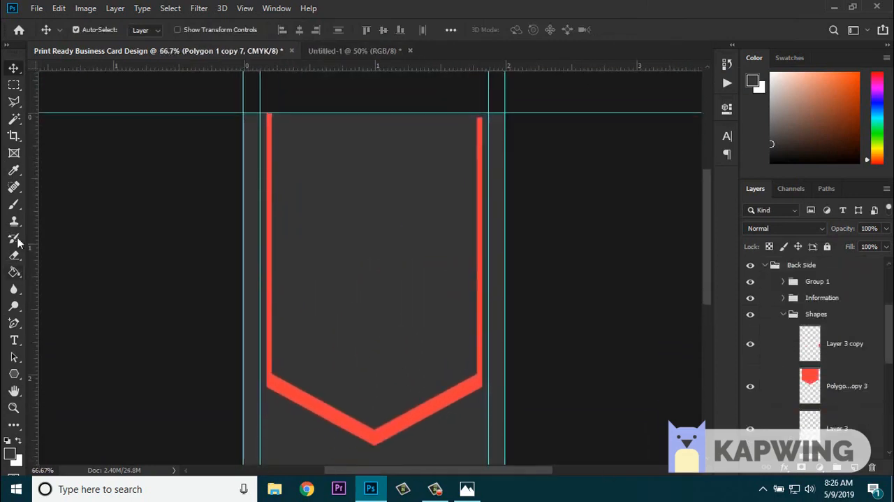
pyautogui.click(14, 85)
pyautogui.moveTo(321, 271); pyautogui.dragTo(340, 417)
pyautogui.scroll(-1, 342, 418)
pyautogui.click(765, 265)
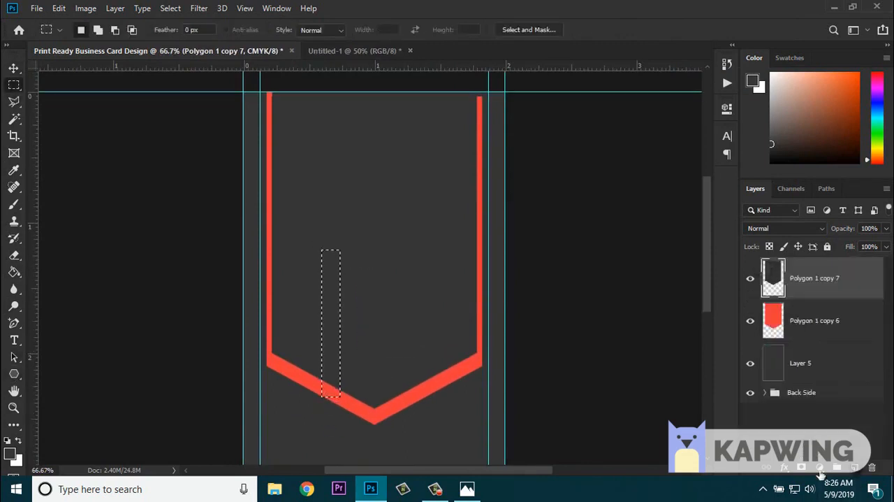
# - Try to fill the narrow selection with white on the dark banner layer and deselect it
pyautogui.click(785, 467)
pyautogui.click(819, 297)
pyautogui.click(840, 92)
pyautogui.click(14, 272)
pyautogui.click(19, 441)
pyautogui.click(331, 302)
pyautogui.hotkey('ctrl', 'd')
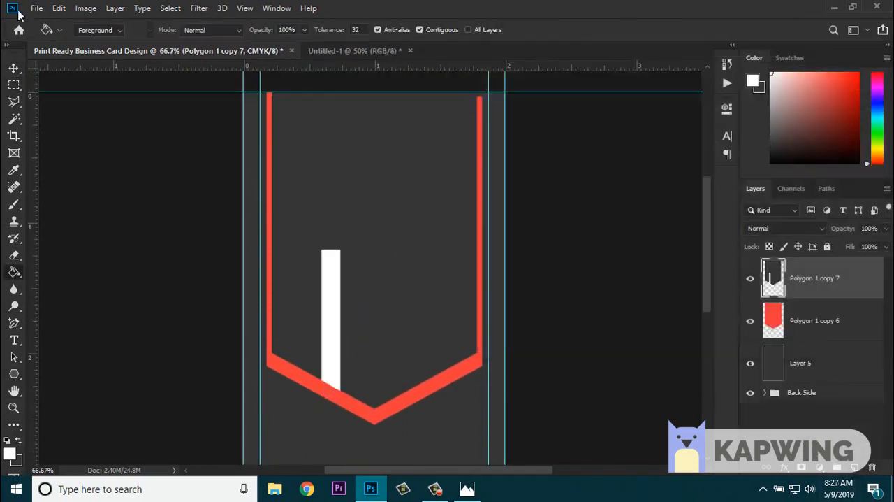
# - Hide the front-side layers and sample the grey of the back design's side strip as the foreground colour
pyautogui.scroll(-5, 780, 404)
pyautogui.scroll(5, 781, 405)
pyautogui.click(751, 277)
pyautogui.click(752, 320)
pyautogui.click(751, 363)
pyautogui.scroll(-5, 776, 371)
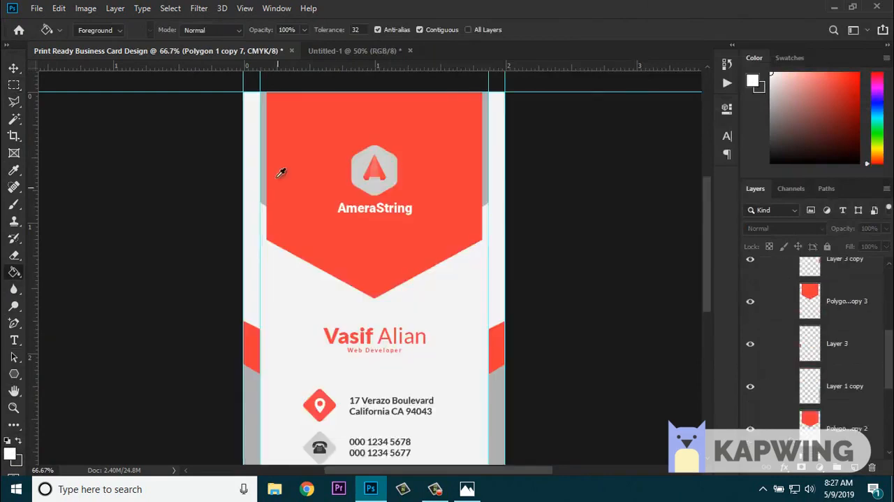
pyautogui.keyDown('alt'); pyautogui.click(264, 182); pyautogui.keyUp('alt')
pyautogui.scroll(5, 800, 278)
pyautogui.hotkey('ctrl', '-')
pyautogui.scroll(-4, 770, 371)
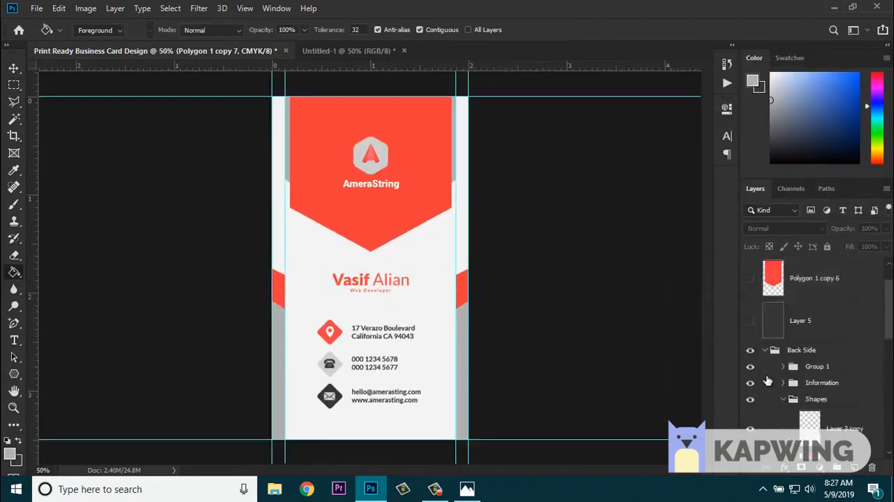
# - Try to delete the extra layers covering the dark banner inside the Back Side group, and collapse the group
pyautogui.click(800, 360)
pyautogui.press('Delete')
pyautogui.scroll(-3, 811, 387)
pyautogui.scroll(2, 822, 392)
pyautogui.moveTo(832, 336); pyautogui.dragTo(872, 467)
pyautogui.scroll(6, 818, 385)
pyautogui.click(801, 392)
pyautogui.click(765, 392)
pyautogui.click(814, 294)
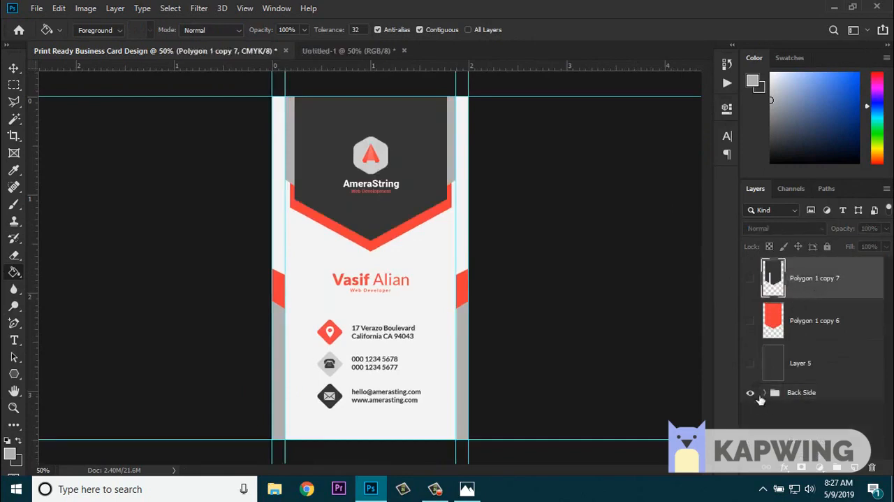
# - Undo the layer deletions and the white fill, restoring the visible front-side layers and the narrow selection
pyautogui.click(750, 392)
pyautogui.click(750, 392)
pyautogui.click(751, 363)
pyautogui.click(751, 320)
pyautogui.click(751, 279)
pyautogui.hotkey('ctrl', '+')
pyautogui.hotkey('ctrl', '+')
pyautogui.hotkey('ctrl', 'z')
pyautogui.hotkey('ctrl', 'z')
pyautogui.hotkey('ctrl', 'z')
pyautogui.hotkey('ctrl', '-')
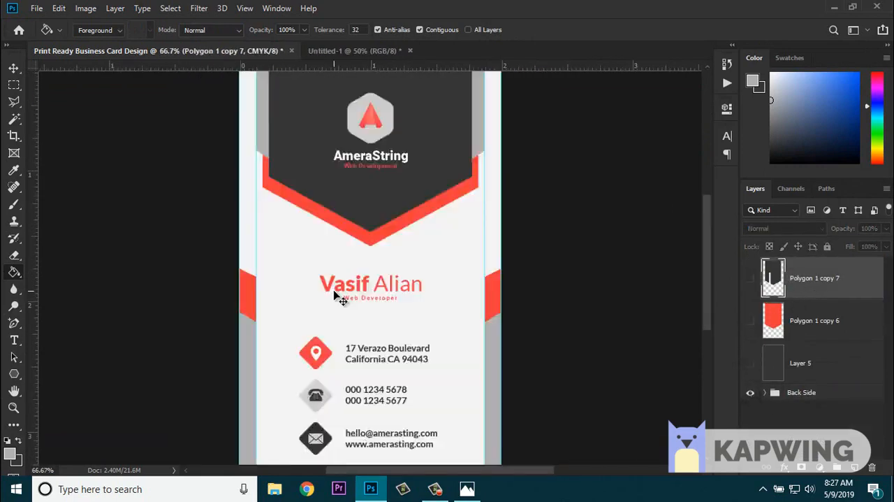
pyautogui.hotkey('ctrl', 'z')
pyautogui.hotkey('ctrl', 'z')
pyautogui.hotkey('ctrl', 'z')
pyautogui.hotkey('ctrl', 'z')
pyautogui.hotkey('ctrl', 'z')
pyautogui.hotkey('ctrl', 'z')
pyautogui.hotkey('ctrl', 'z')
pyautogui.hotkey('ctrl', 'z')
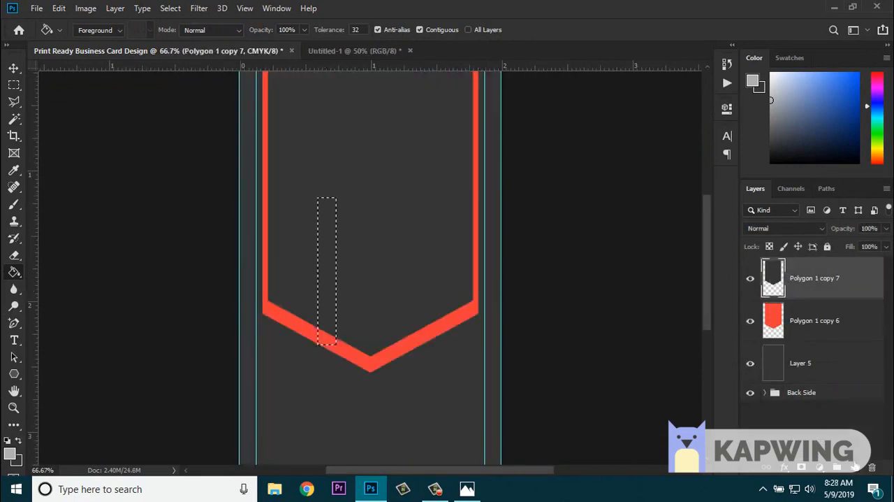
# - Fill the narrow selection with the sampled grey on a new layer and deselect it
pyautogui.click(855, 467)
pyautogui.click(331, 294)
pyautogui.hotkey('ctrl', 'd')
# - Slant the grey strip's ends, place it over the banner's left edge, and move its layer beneath the dark banner layer
pyautogui.press('v')
pyautogui.moveTo(319, 343); pyautogui.dragTo(319, 327)
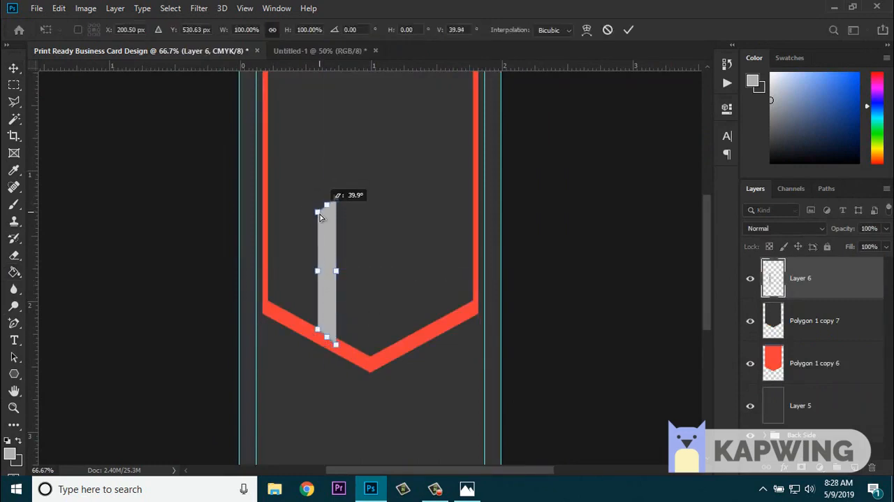
pyautogui.click(628, 30)
pyautogui.moveTo(327, 205); pyautogui.dragTo(259, 110)
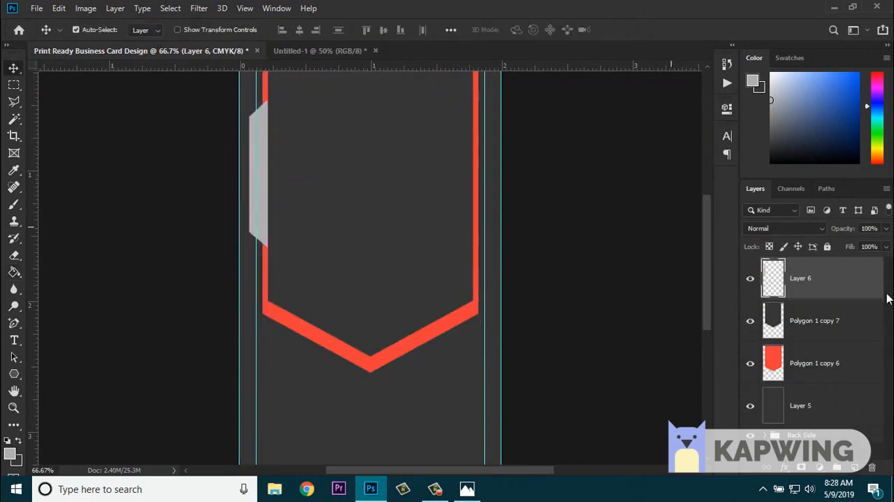
pyautogui.moveTo(810, 278); pyautogui.dragTo(809, 348)
# - Duplicate the grey strip, flip the copy horizontally, and place it on the banner's right edge
pyautogui.hotkey('ctrl', 'j')
pyautogui.click(59, 8)
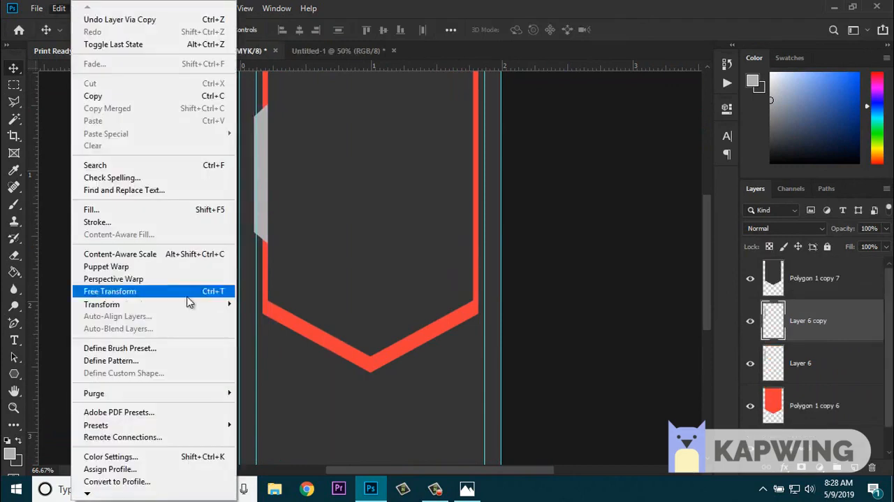
pyautogui.moveTo(189, 303)
pyautogui.click(279, 452)
pyautogui.moveTo(262, 196); pyautogui.dragTo(477, 207)
pyautogui.hotkey('ctrl', '-')
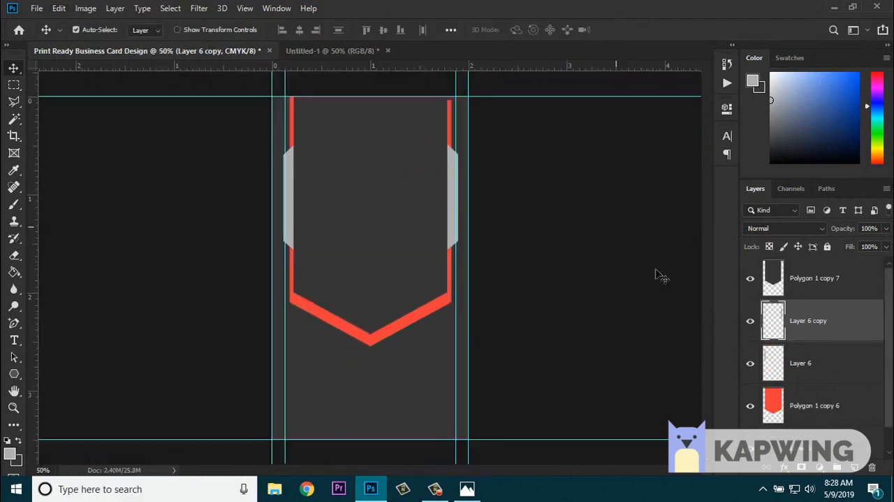
# - Copy the logo and name group out of the Back Side group to above the front-side layers, keeping Back Side hidden
pyautogui.scroll(-5, 816, 363)
pyautogui.scroll(2, 816, 367)
pyautogui.click(816, 393)
pyautogui.click(750, 336)
pyautogui.click(750, 293)
pyautogui.scroll(1, 749, 288)
pyautogui.scroll(1, 749, 287)
pyautogui.moveTo(750, 285); pyautogui.dragTo(799, 300)
pyautogui.scroll(-2, 752, 356)
pyautogui.click(794, 324)
pyautogui.scroll(1, 750, 329)
pyautogui.scroll(-1, 751, 330)
pyautogui.click(751, 366)
pyautogui.scroll(2, 753, 370)
pyautogui.moveTo(803, 392); pyautogui.dragTo(803, 261)
pyautogui.moveTo(751, 299); pyautogui.dragTo(752, 412)
pyautogui.scroll(-3, 753, 384)
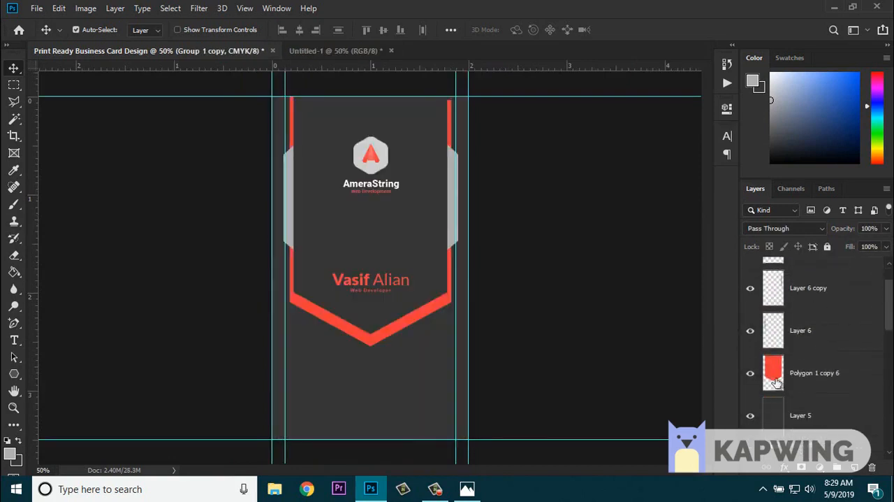
# - Delete the person's name and the "Web Developer" text layers from the copied logo group
pyautogui.scroll(2, 783, 374)
pyautogui.scroll(-3, 810, 353)
pyautogui.scroll(4, 812, 350)
pyautogui.click(765, 265)
pyautogui.scroll(-1, 825, 336)
pyautogui.click(837, 330)
pyautogui.press('Delete')
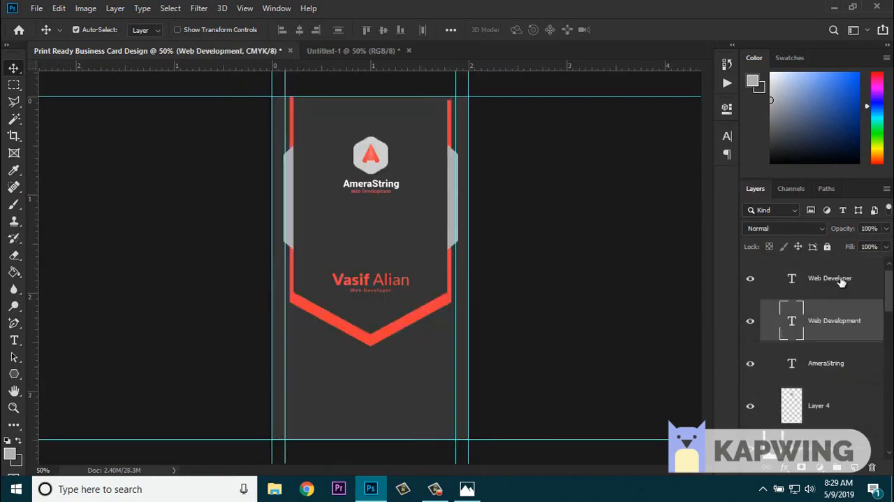
pyautogui.click(840, 282)
pyautogui.press('Delete')
pyautogui.scroll(1, 772, 349)
pyautogui.click(765, 266)
# - Enlarge the logo with its AmeraString and Web Development text slightly and move it down the banner
pyautogui.click(177, 30)
pyautogui.moveTo(400, 195); pyautogui.dragTo(405, 207)
pyautogui.moveTo(384, 171); pyautogui.dragTo(384, 198)
pyautogui.click(619, 31)
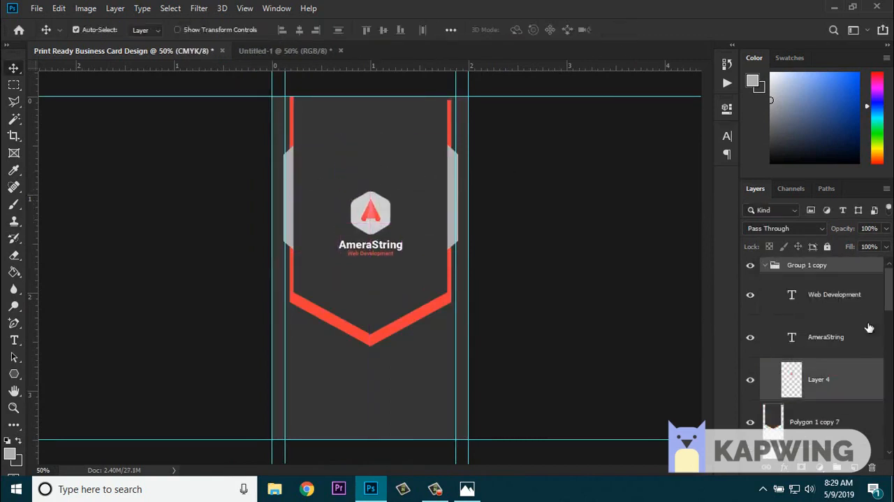
# - Select both grey side strips and move them down to line up with the logo
pyautogui.scroll(-2, 812, 420)
pyautogui.keyDown('shift'); pyautogui.click(812, 422); pyautogui.keyUp('shift')
pyautogui.hotkey('shift', 'Down')
pyautogui.hotkey('shift', 'Down')
pyautogui.hotkey('shift', 'Down')
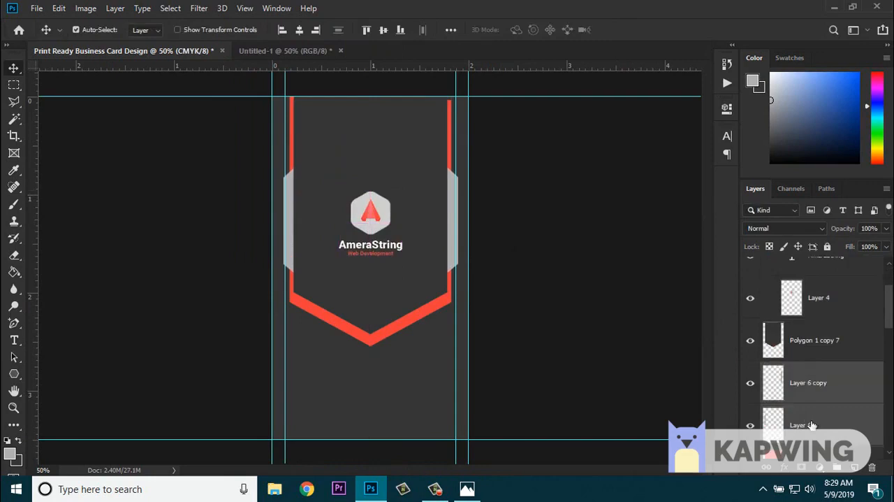
# - Copy the "VISUAL EYE CANDY" text from the Untitled-1 document to the card's lower area beneath the banner point
pyautogui.scroll(2, 811, 363)
pyautogui.click(803, 265)
pyautogui.click(335, 51)
pyautogui.hotkey('ctrl', 'z')
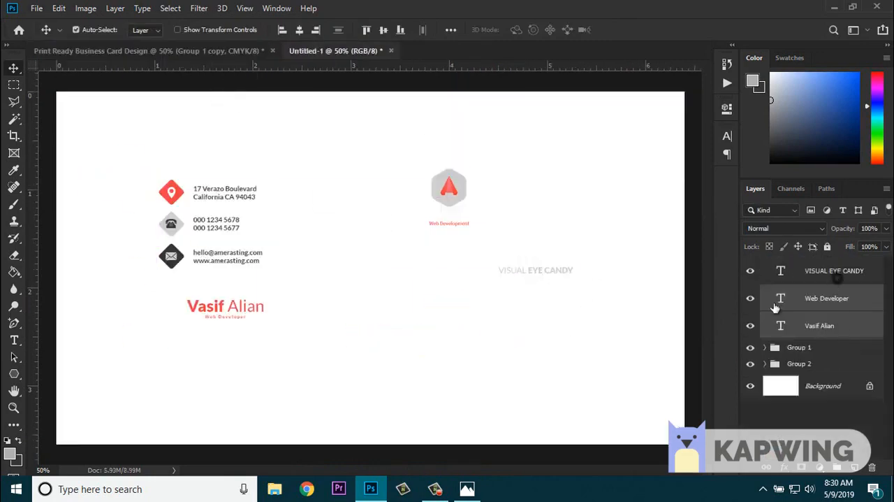
pyautogui.moveTo(542, 269); pyautogui.dragTo(385, 398)
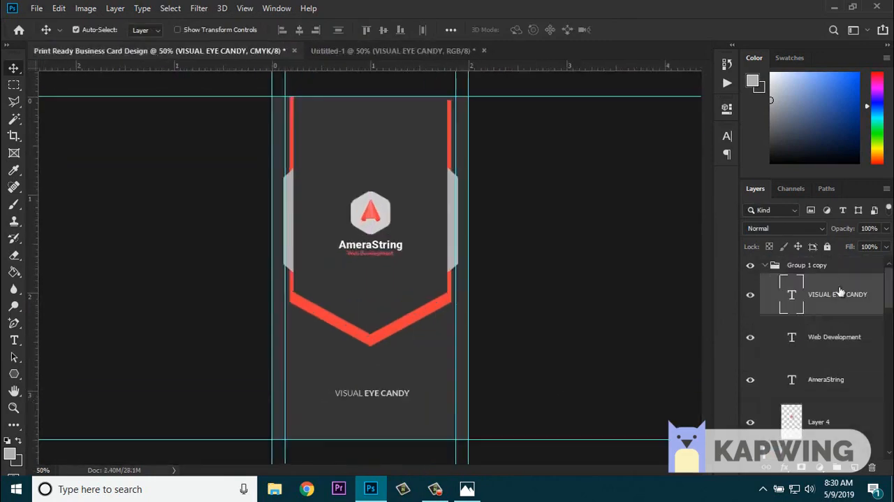
# - Group all front-side layers as Front Side above the collapsed Back Side group
pyautogui.click(855, 467)
pyautogui.hotkey('ctrl', 'g')
pyautogui.write('Fr')
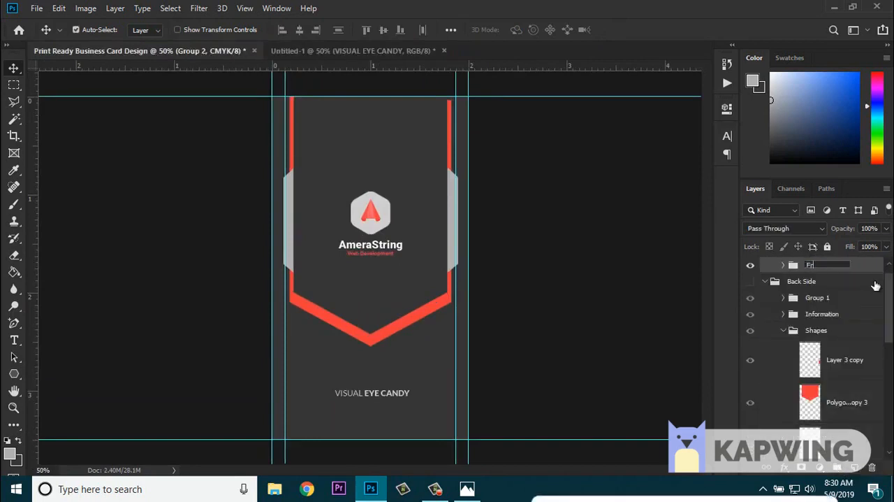
pyautogui.write('ont Side')
pyautogui.press('Return')
pyautogui.click(765, 281)
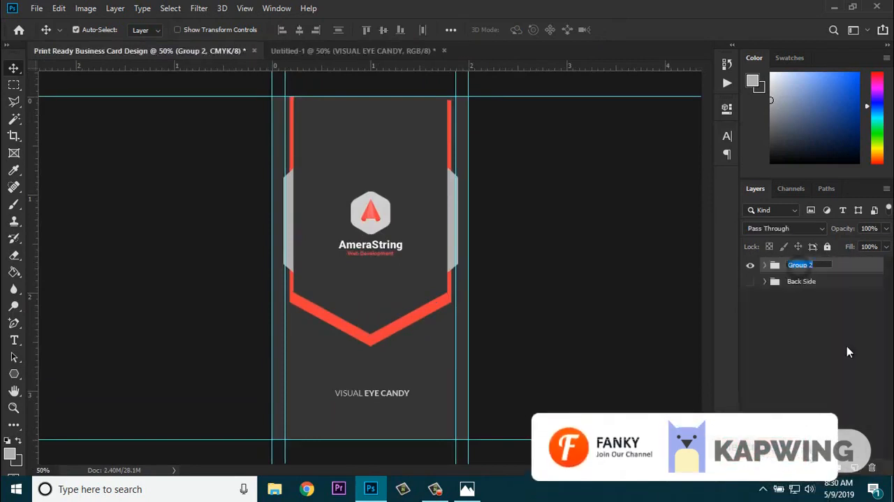
pyautogui.write('Front Sisde')
pyautogui.press('Return')
pyautogui.click(751, 265)
pyautogui.click(752, 265)
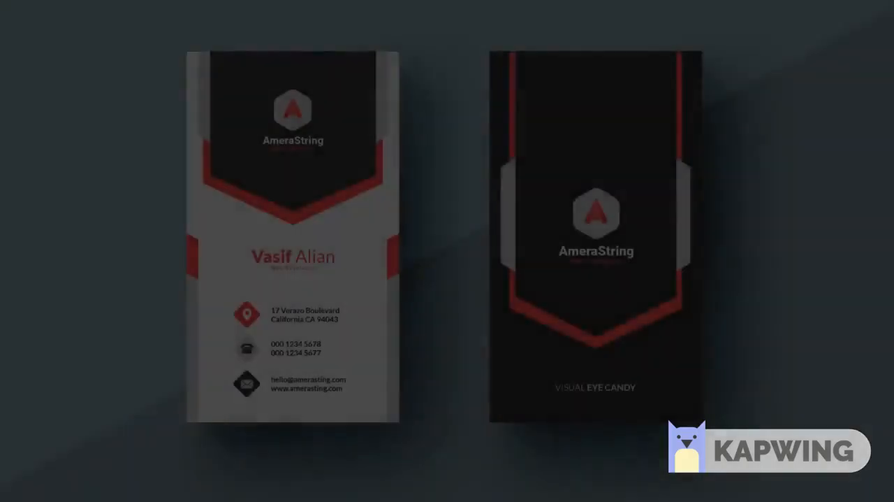